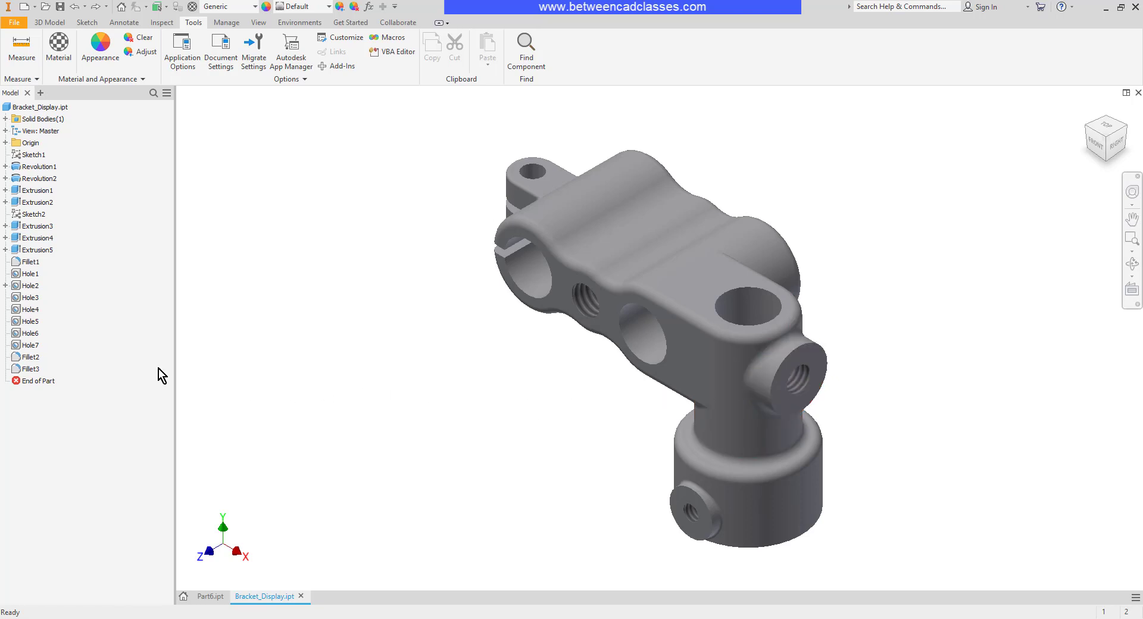
# Step: Suppress Hole5 to hide its threaded hole, then unsuppress it to restore it
pyautogui.rightClick(30, 325)
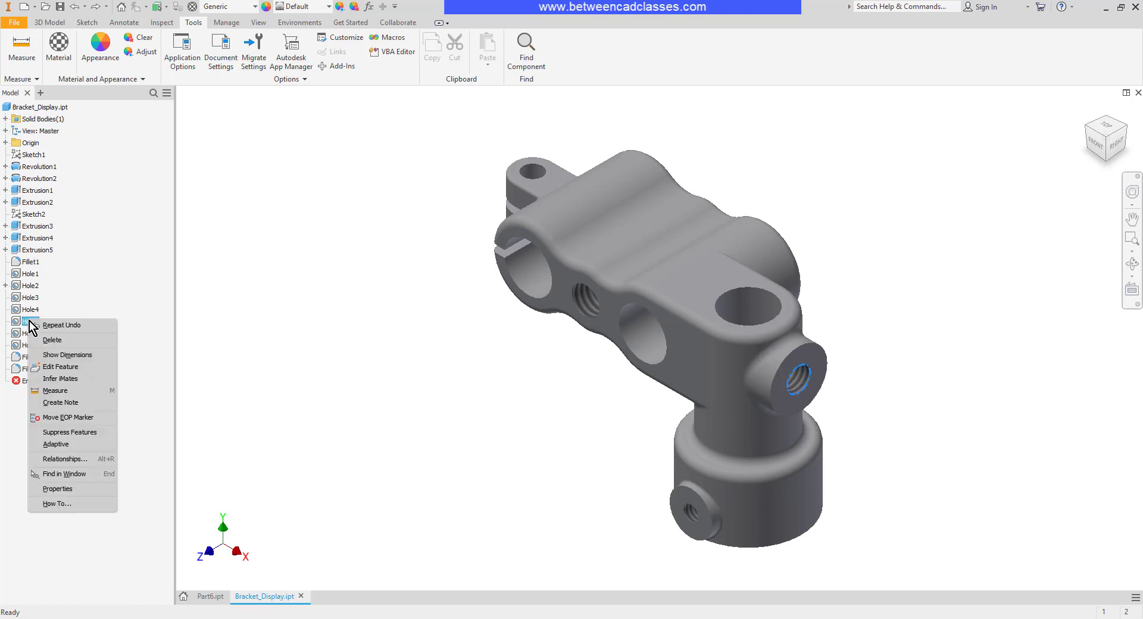
pyautogui.click(90, 433)
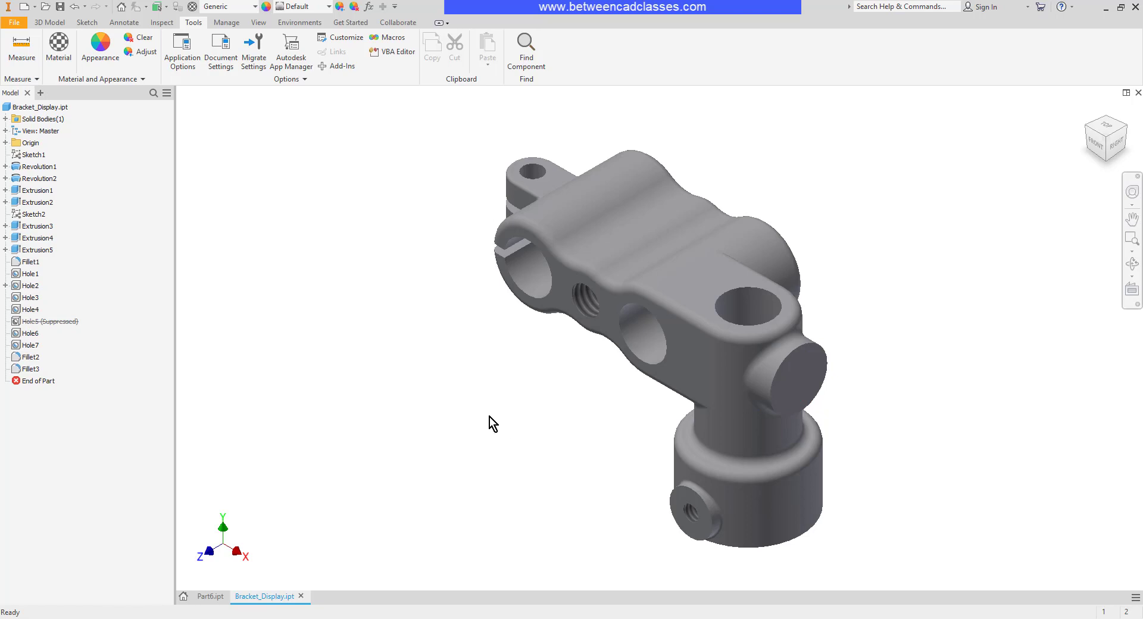
pyautogui.rightClick(55, 322)
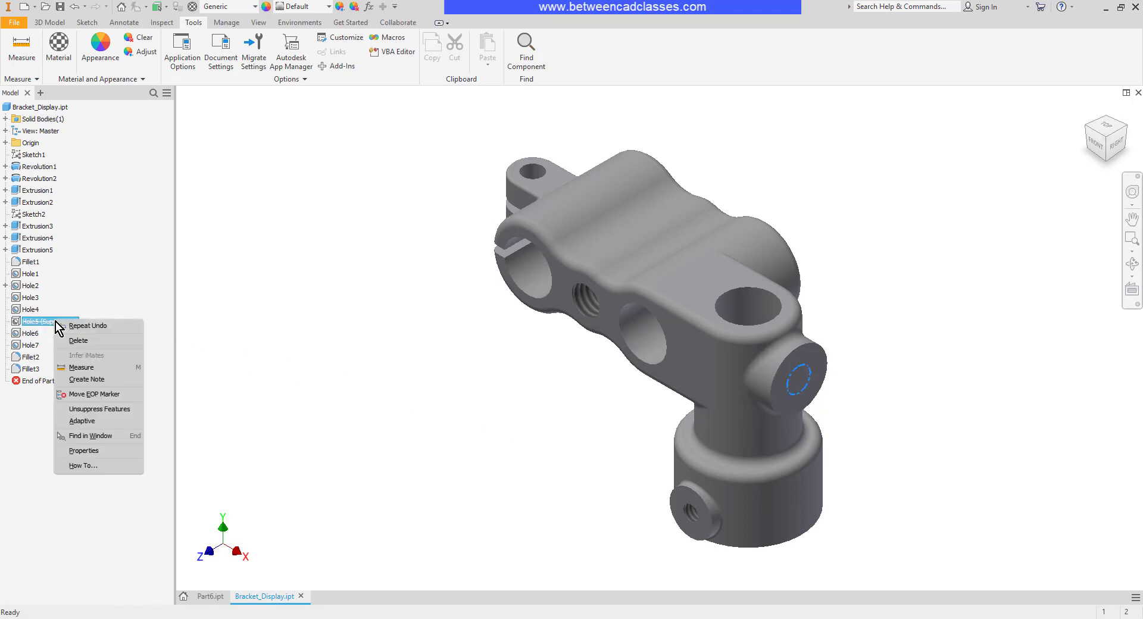
pyautogui.click(108, 410)
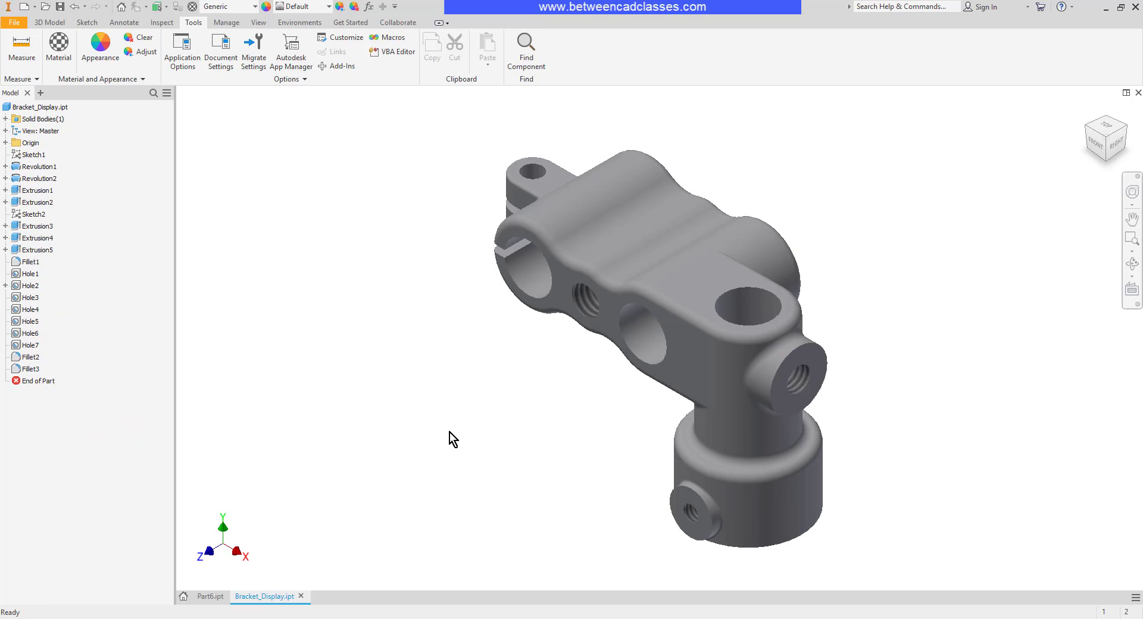
# Step: Suppress Revolution1 with its dependent holes, then unsuppress it again
pyautogui.rightClick(39, 169)
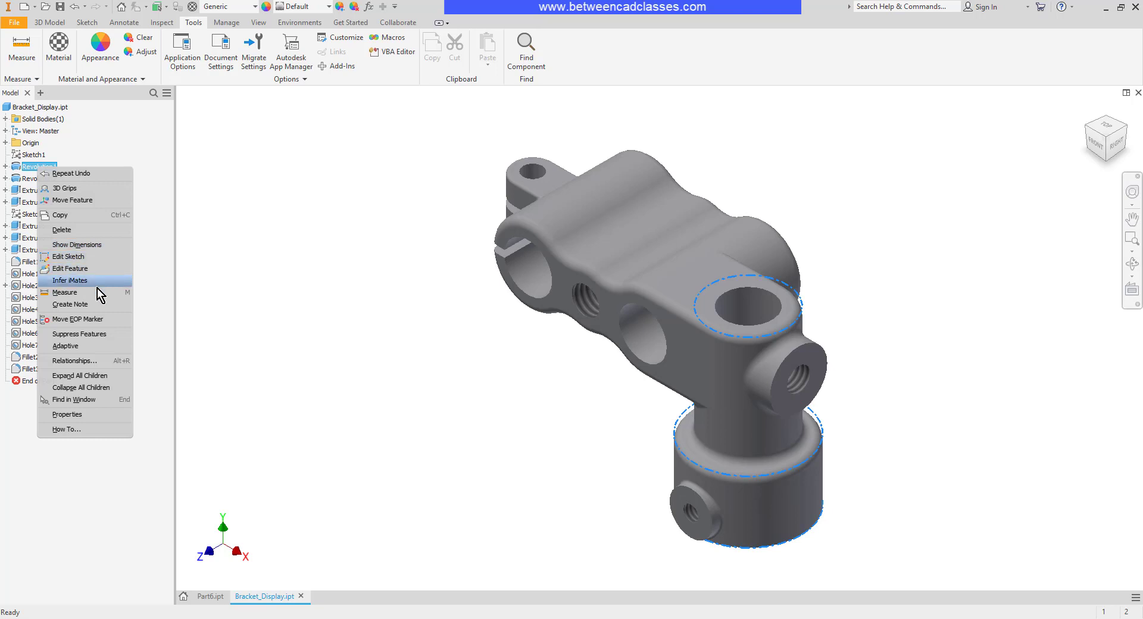
pyautogui.click(94, 335)
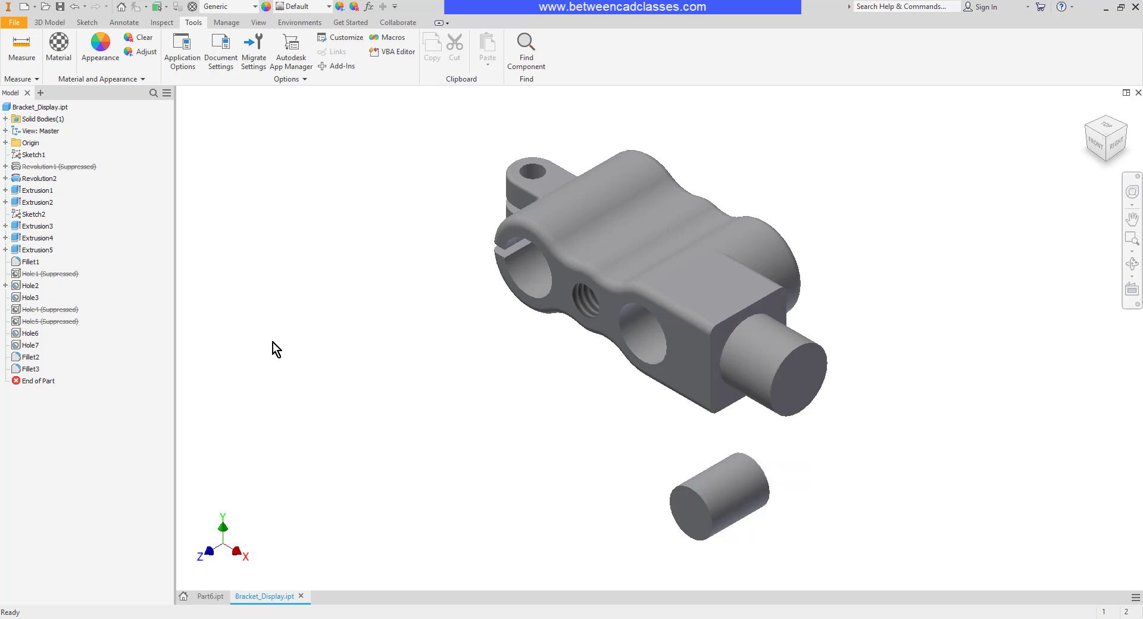
pyautogui.rightClick(52, 167)
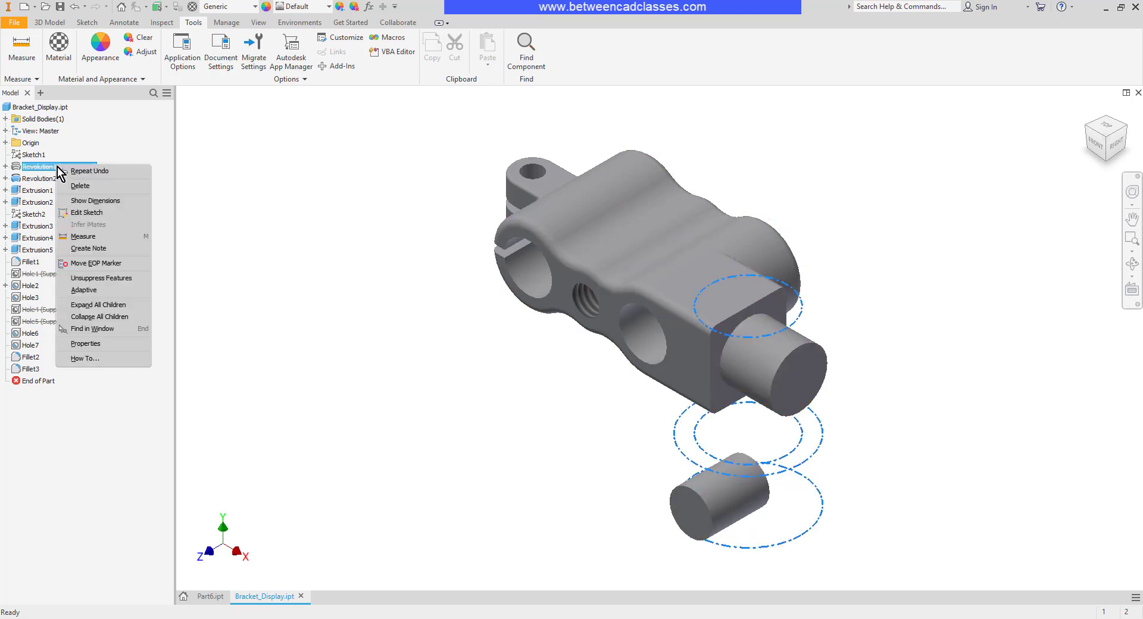
pyautogui.click(129, 278)
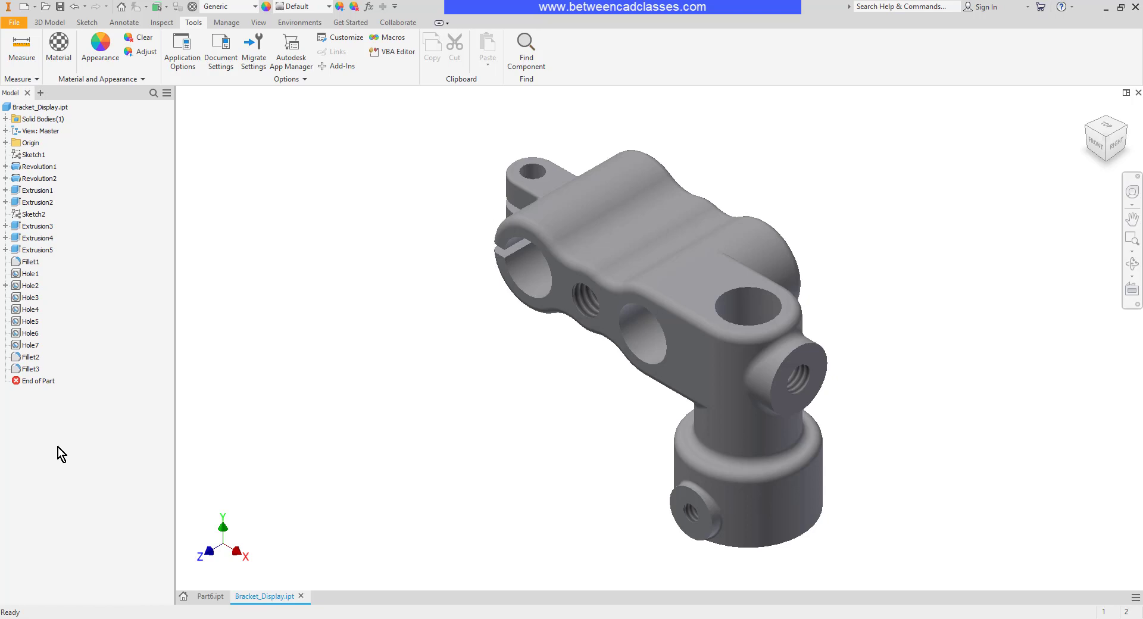
# Step: Drag the End of Part marker up below Revolution1, then back down below Extrusion4
pyautogui.click(46, 384)
pyautogui.moveTo(47, 384); pyautogui.dragTo(50, 336)
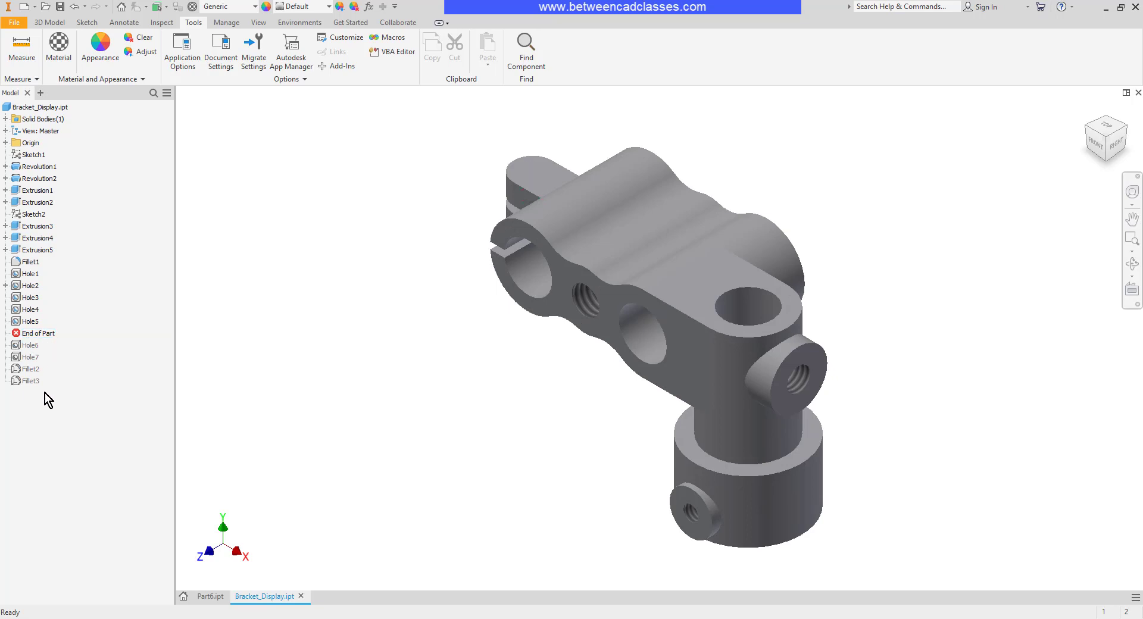
pyautogui.moveTo(38, 332); pyautogui.dragTo(40, 178)
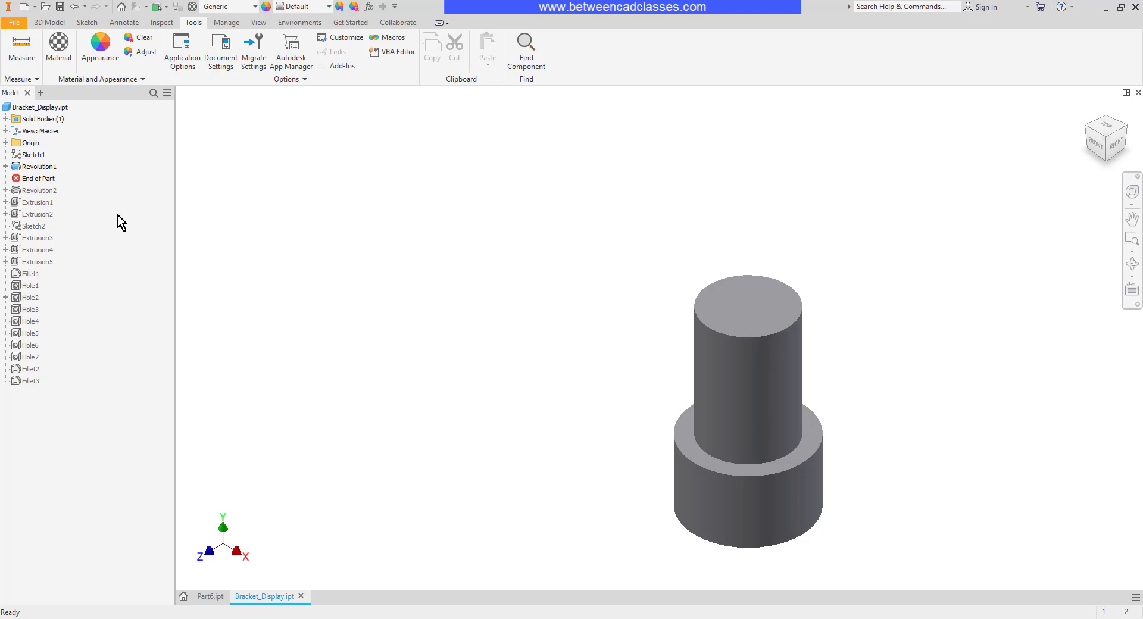
pyautogui.click(45, 179)
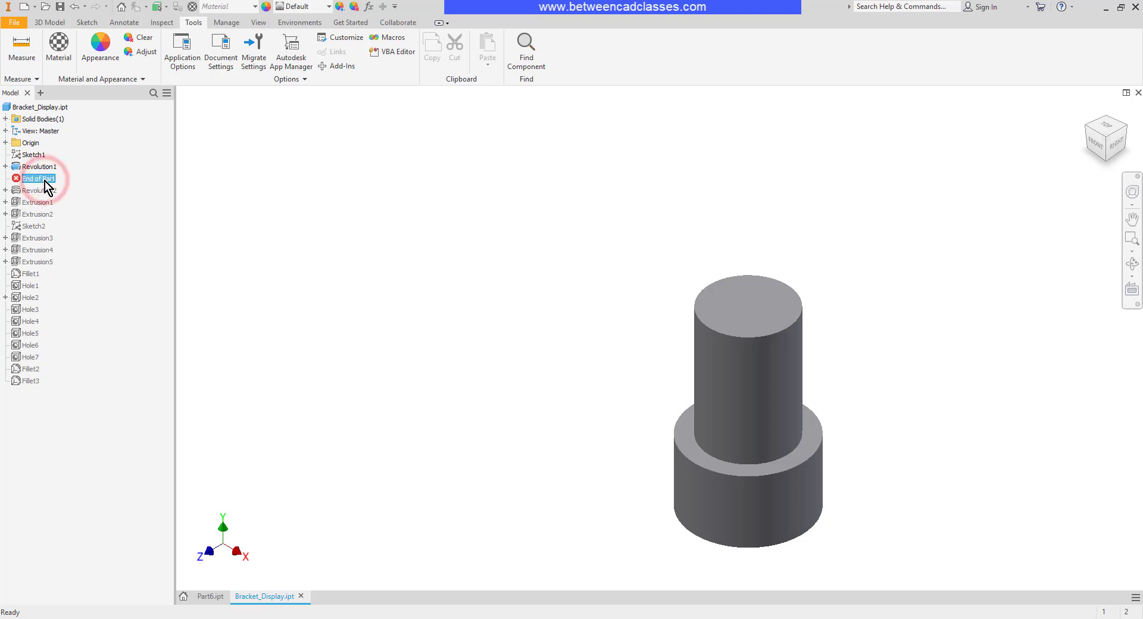
pyautogui.moveTo(45, 180); pyautogui.dragTo(42, 254)
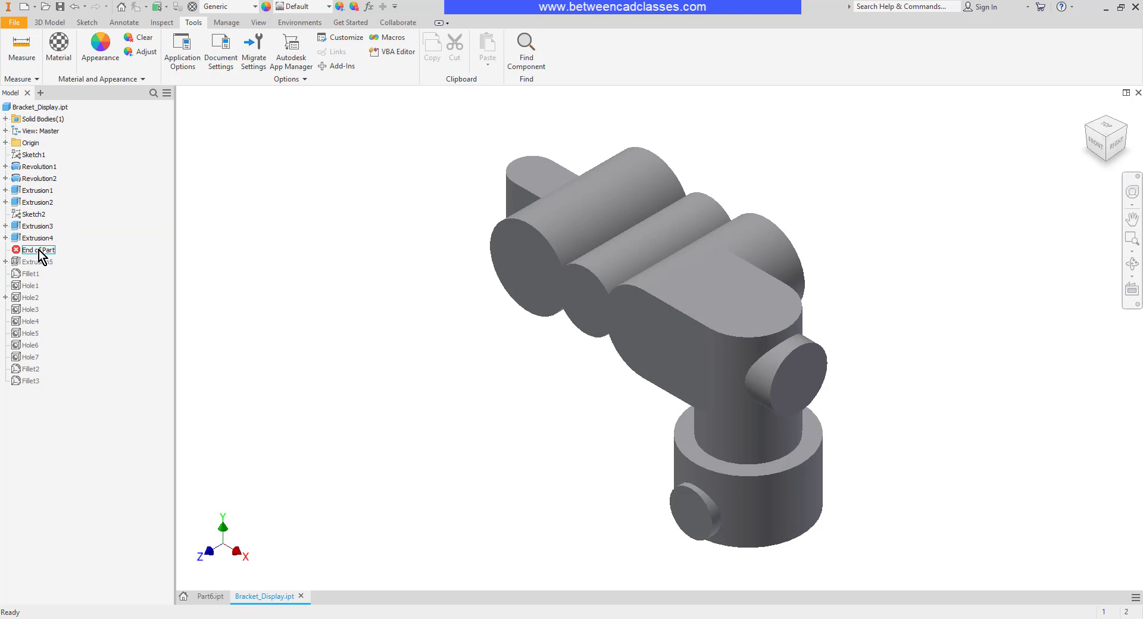
# Step: Use Move EOP to End on the End of Part marker to restore all holes and fillets
pyautogui.rightClick(33, 251)
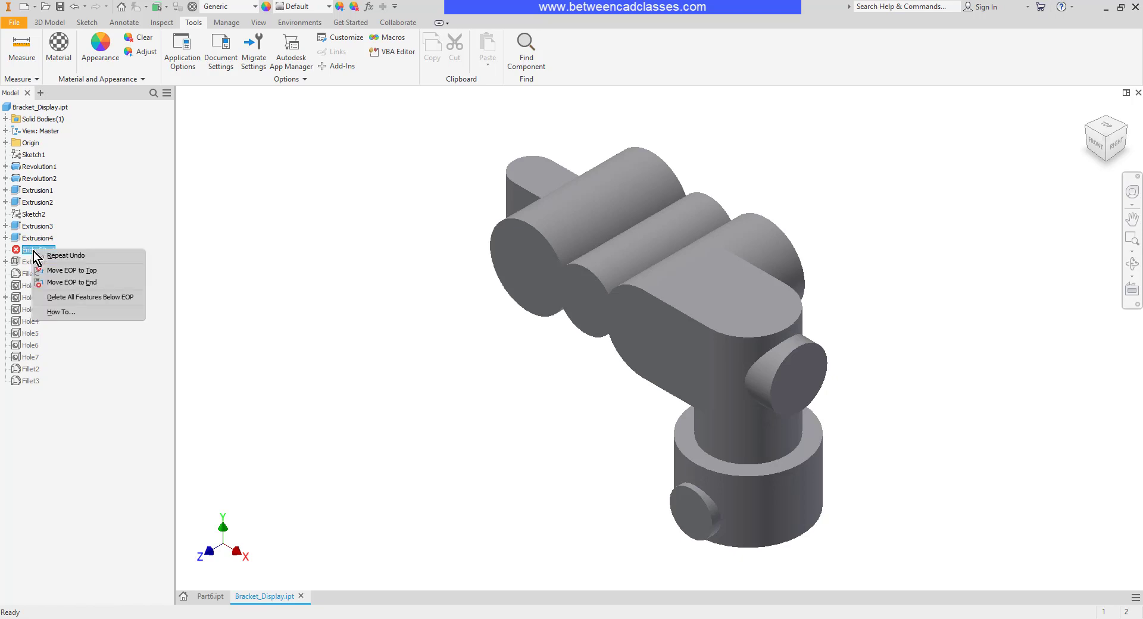
pyautogui.click(105, 282)
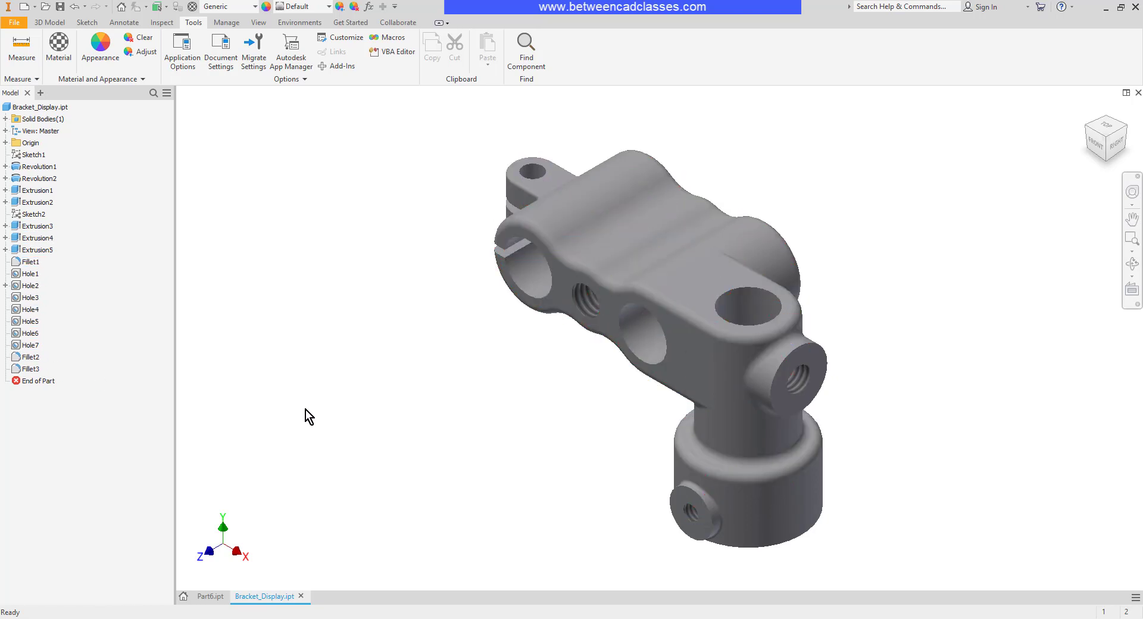
# Step: In Part6, place a hole on the right wall's face, 0.25 from its top edge
pyautogui.click(209, 596)
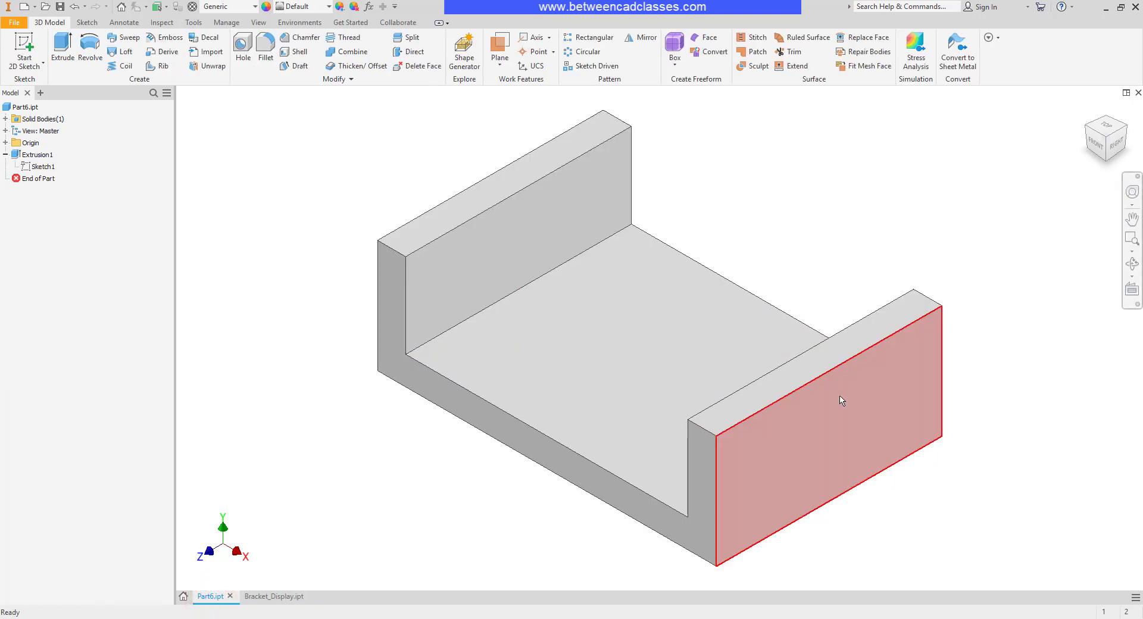
pyautogui.click(244, 49)
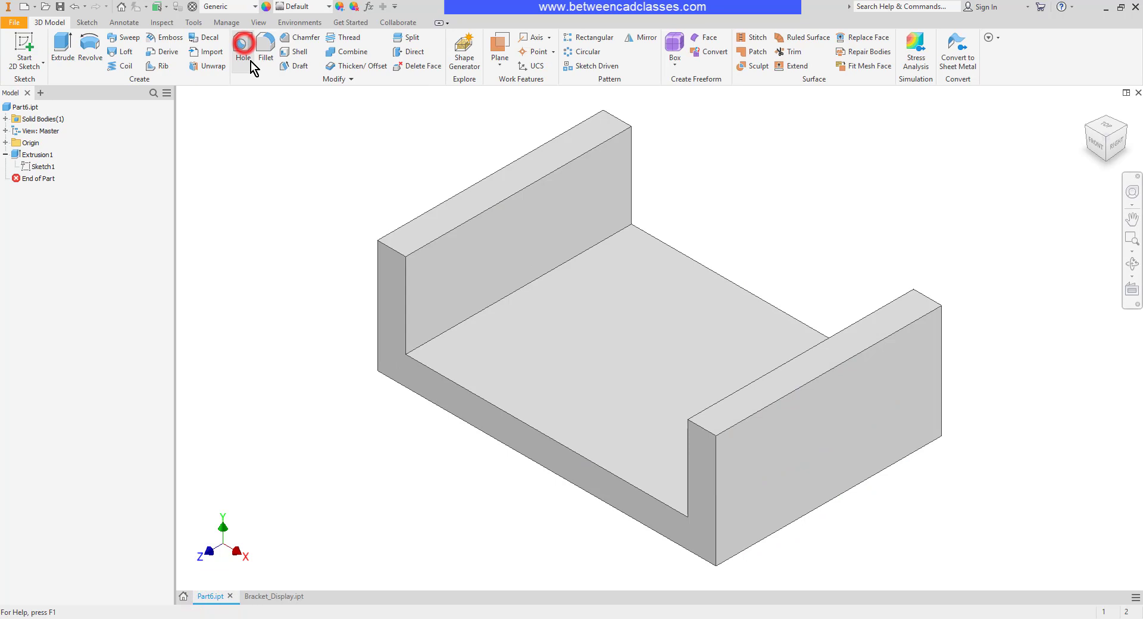
pyautogui.moveTo(1033, 446); pyautogui.dragTo(719, 404, button='middle')
pyautogui.click(660, 397)
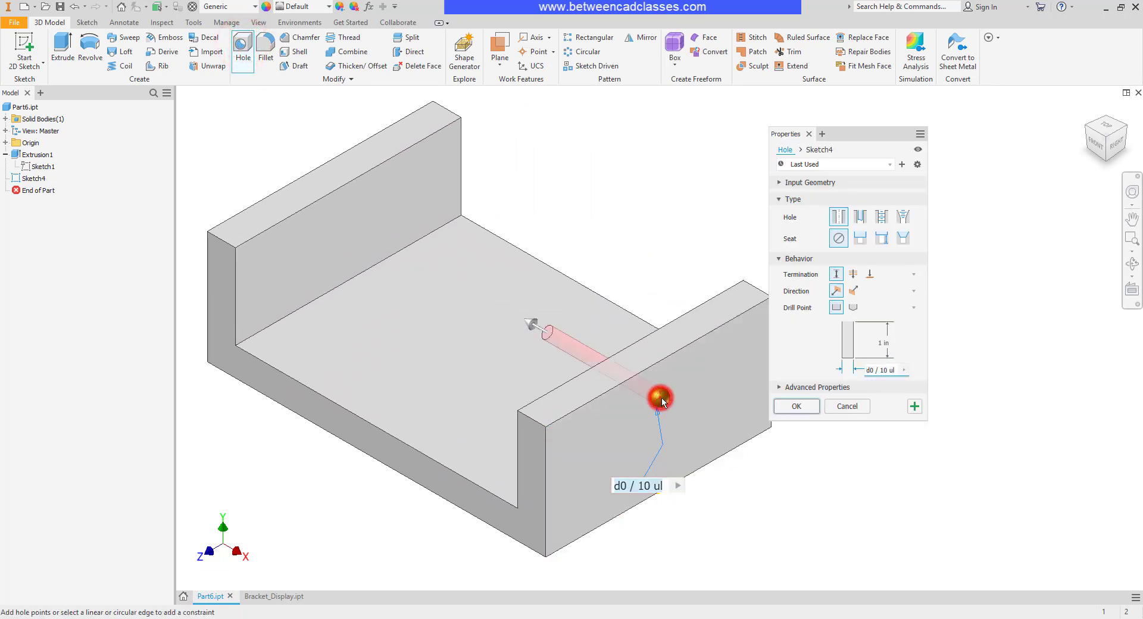
pyautogui.click(657, 363)
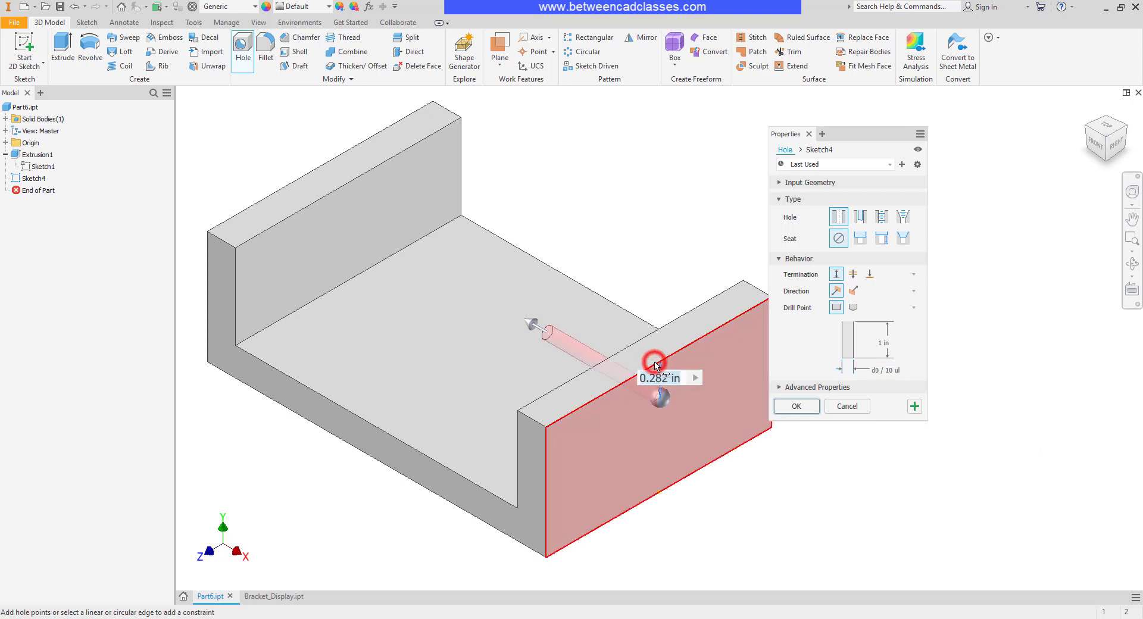
pyautogui.write('.25')
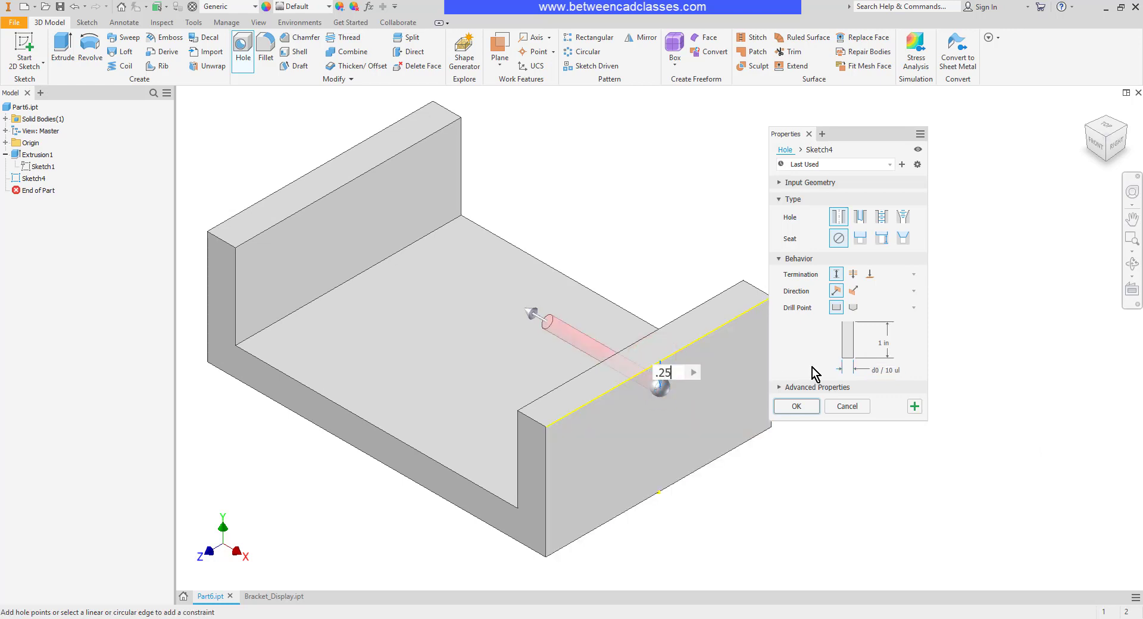
pyautogui.press('Return')
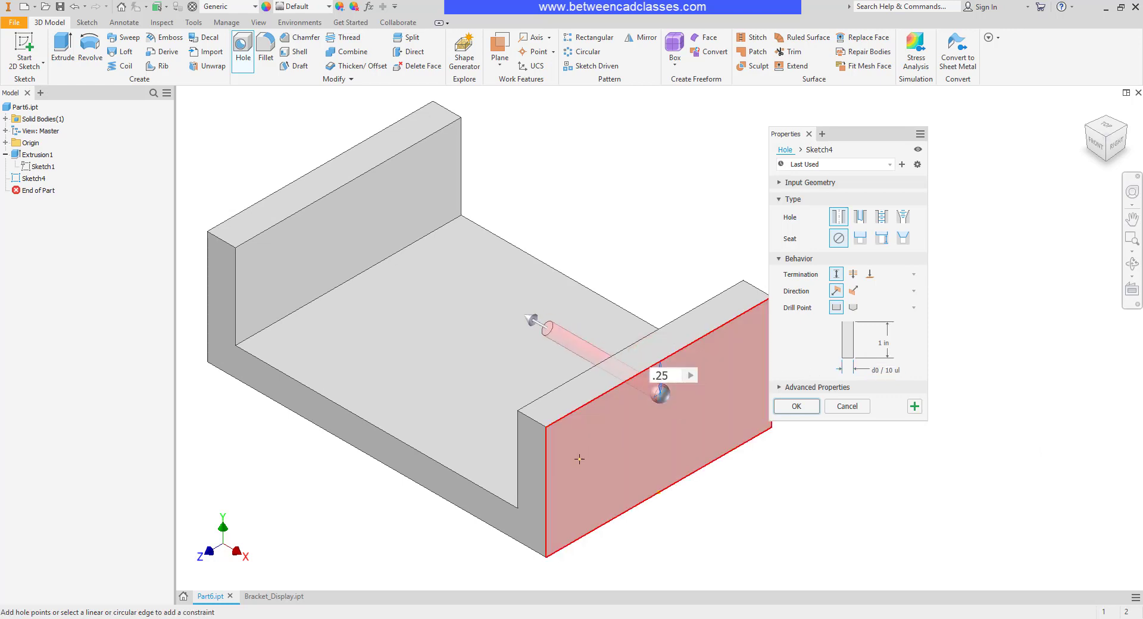
# Step: Position the hole 1 from the vertical edge and create it as a 0.25 diameter through-all hole
pyautogui.click(548, 484)
pyautogui.write('1')
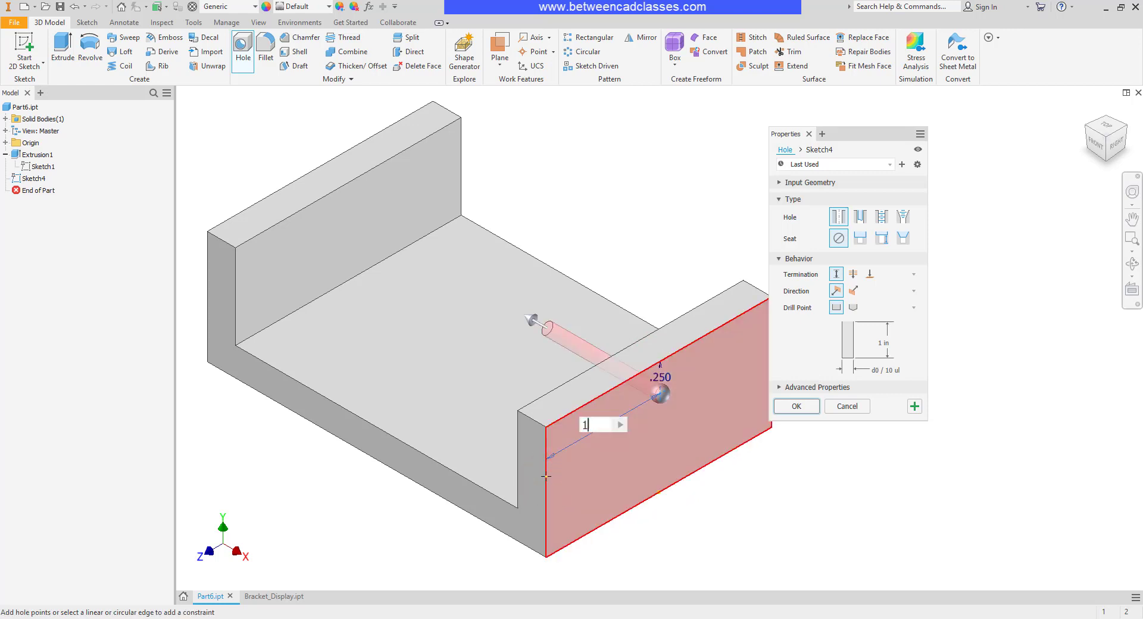
pyautogui.click(880, 370)
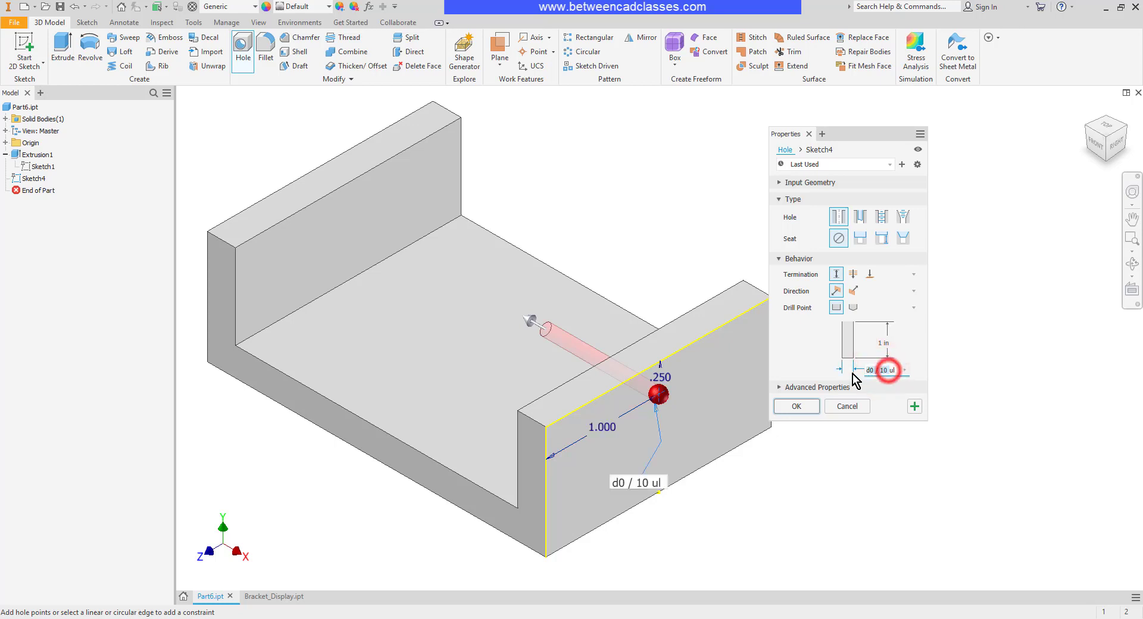
pyautogui.write('.25')
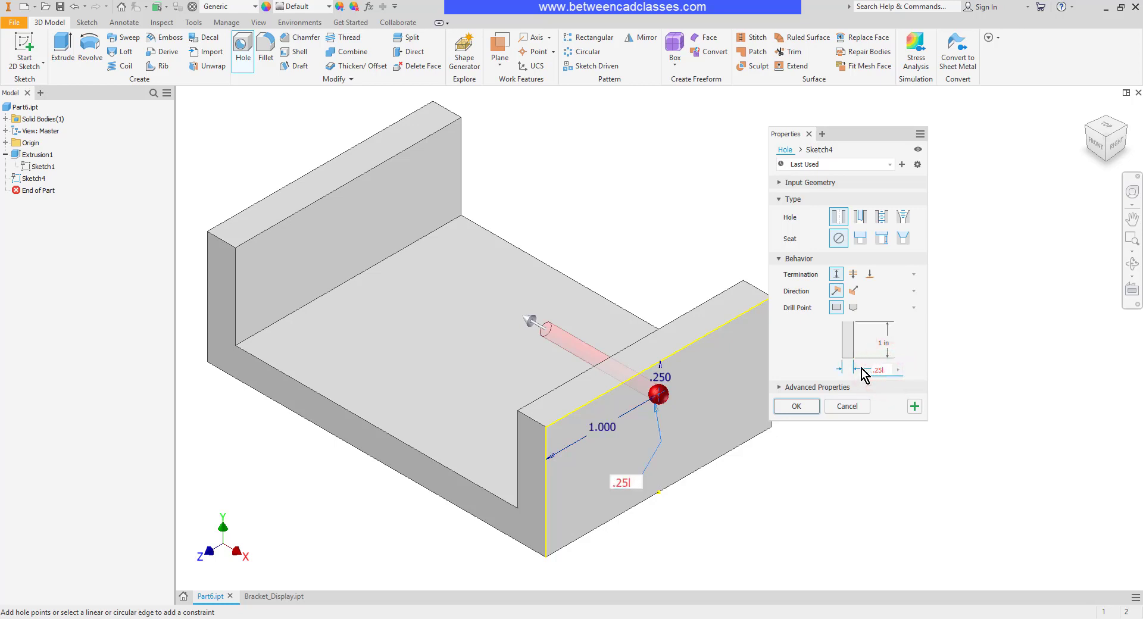
pyautogui.press('Return')
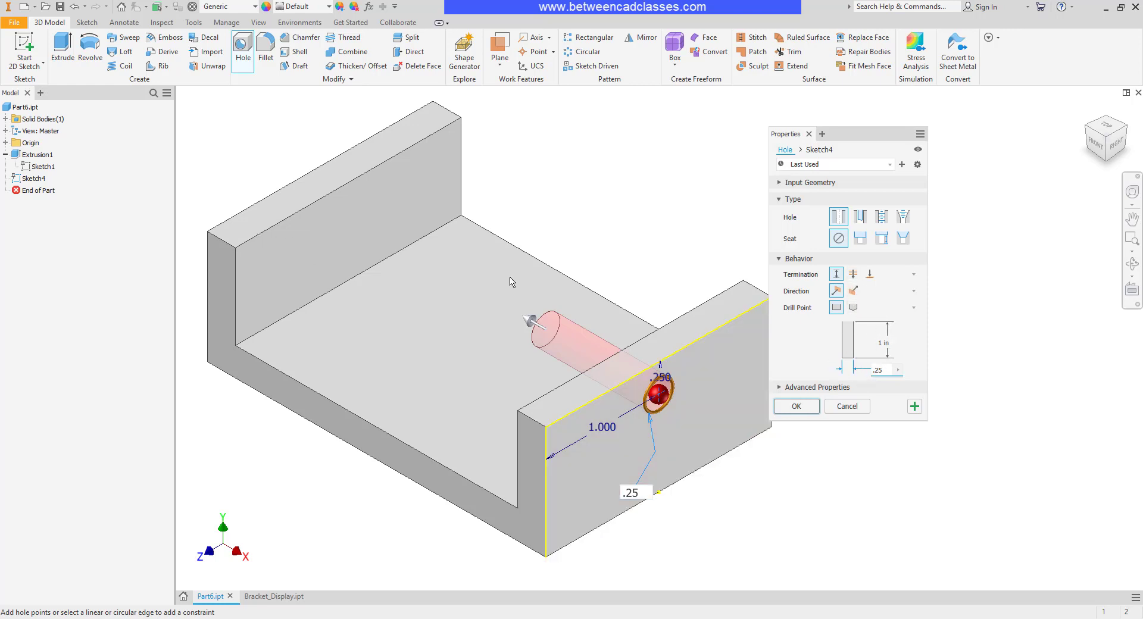
pyautogui.click(853, 274)
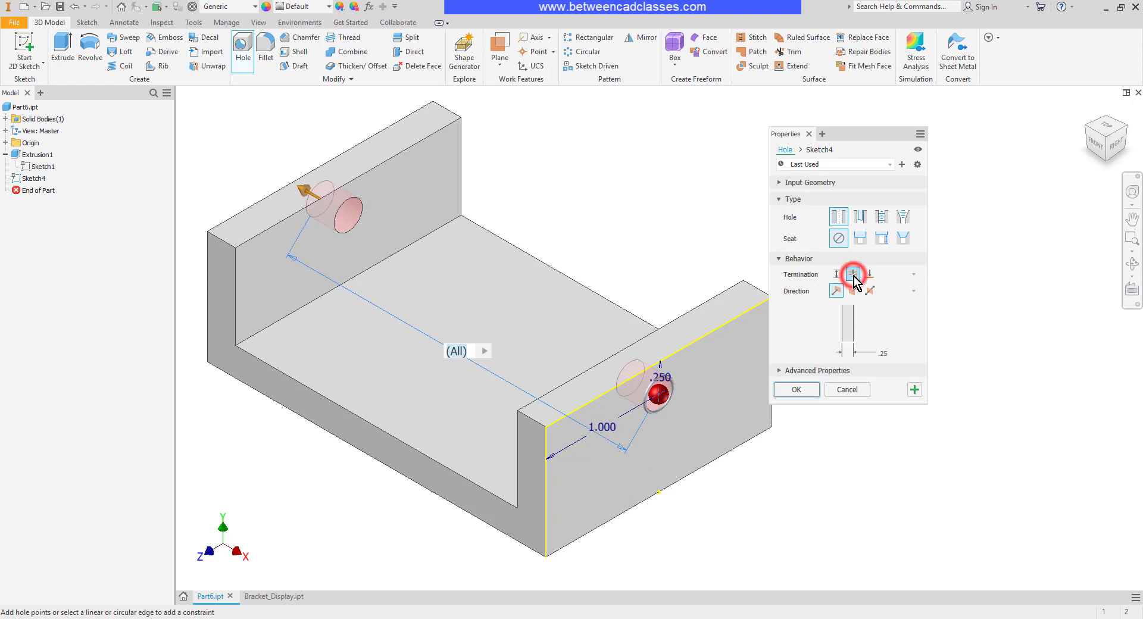
pyautogui.click(797, 390)
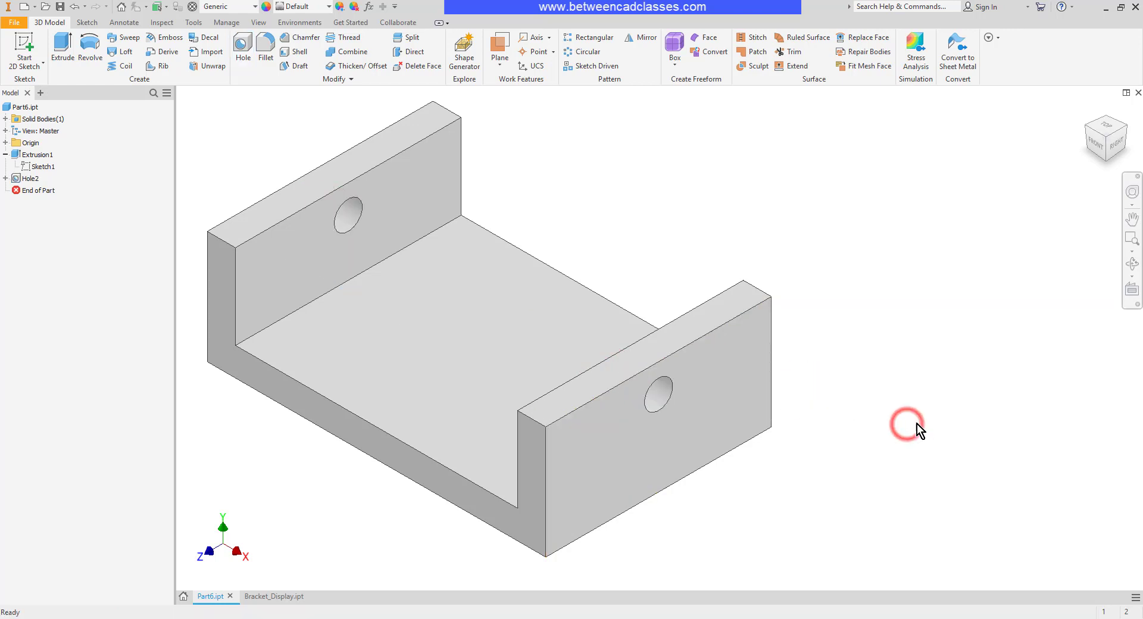
pyautogui.keyDown('shift'); pyautogui.moveTo(890, 464); pyautogui.dragTo(717, 413, button='middle'); pyautogui.keyUp('shift')
pyautogui.scroll(-3, 768, 231)
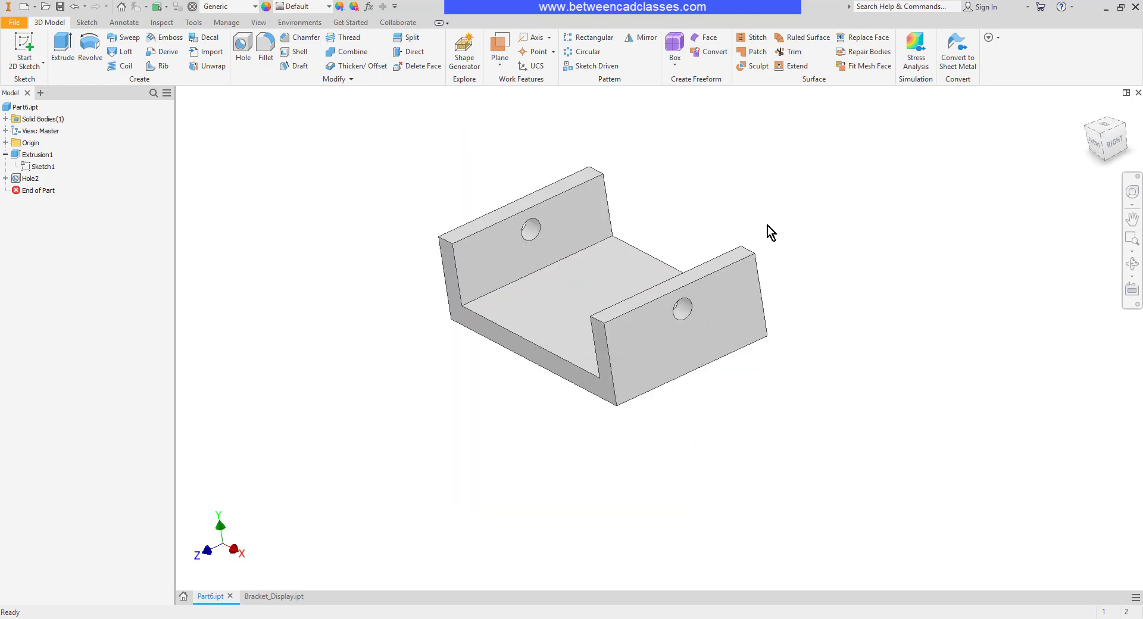
pyautogui.moveTo(768, 231); pyautogui.dragTo(867, 260, button='middle')
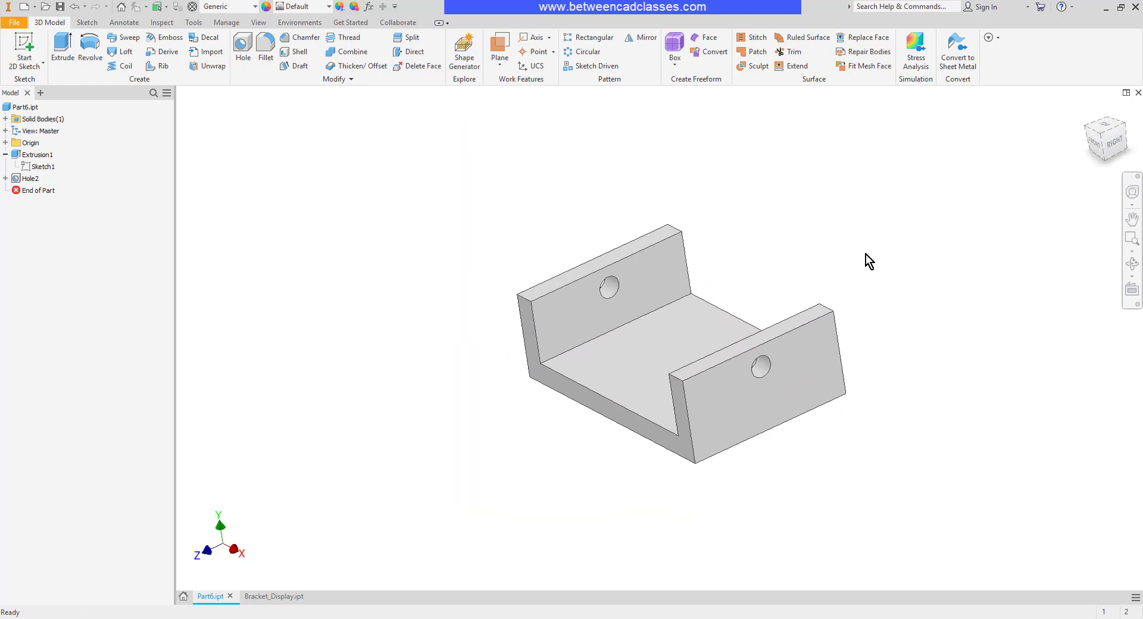
pyautogui.click(937, 246)
# Step: Sketch a circle on the middle of the channel floor
pyautogui.press('s')
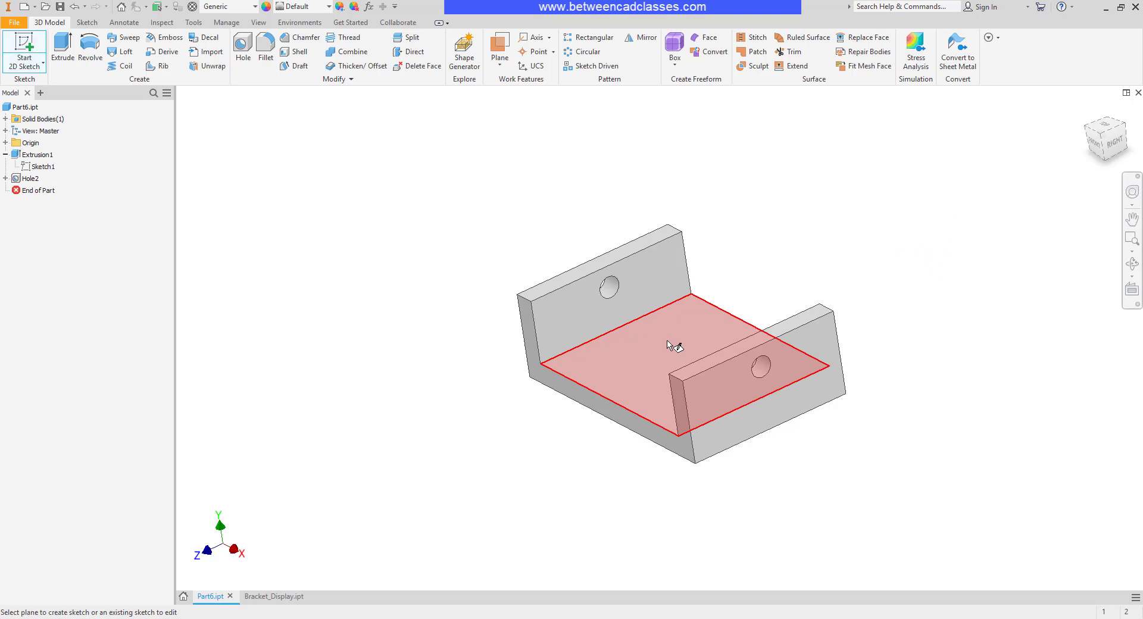
pyautogui.click(670, 341)
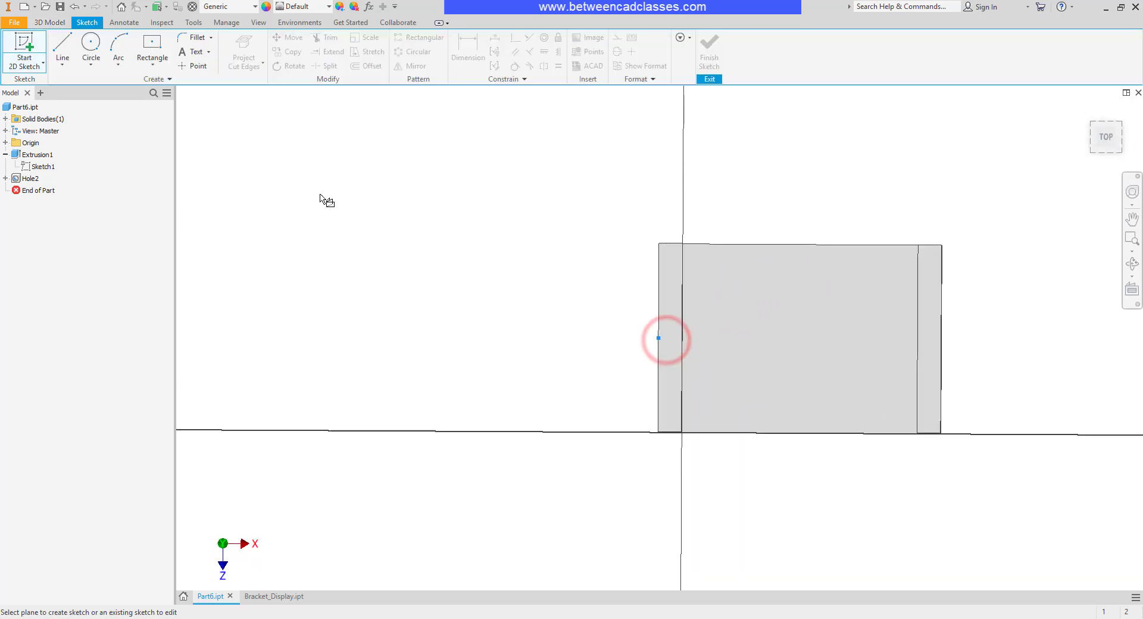
pyautogui.click(98, 53)
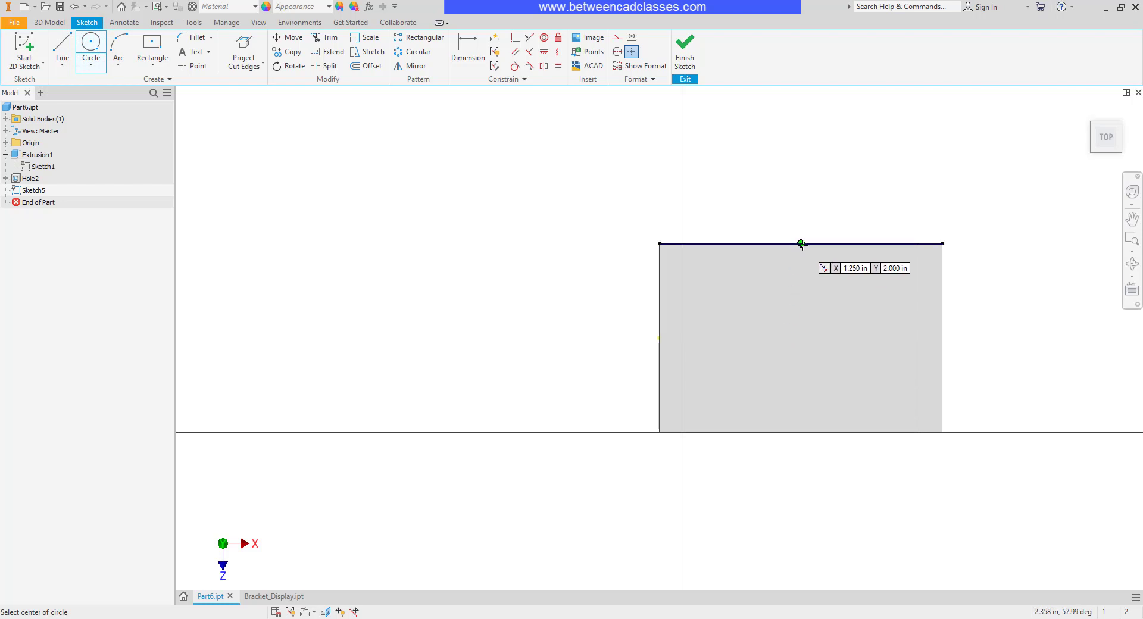
pyautogui.click(802, 337)
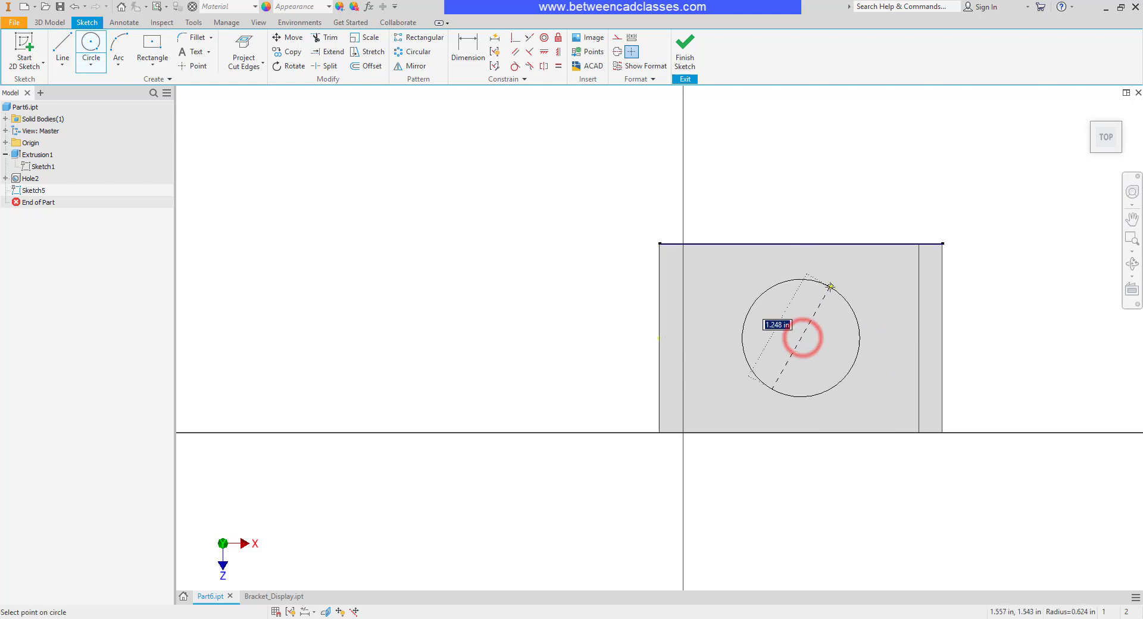
pyautogui.click(835, 287)
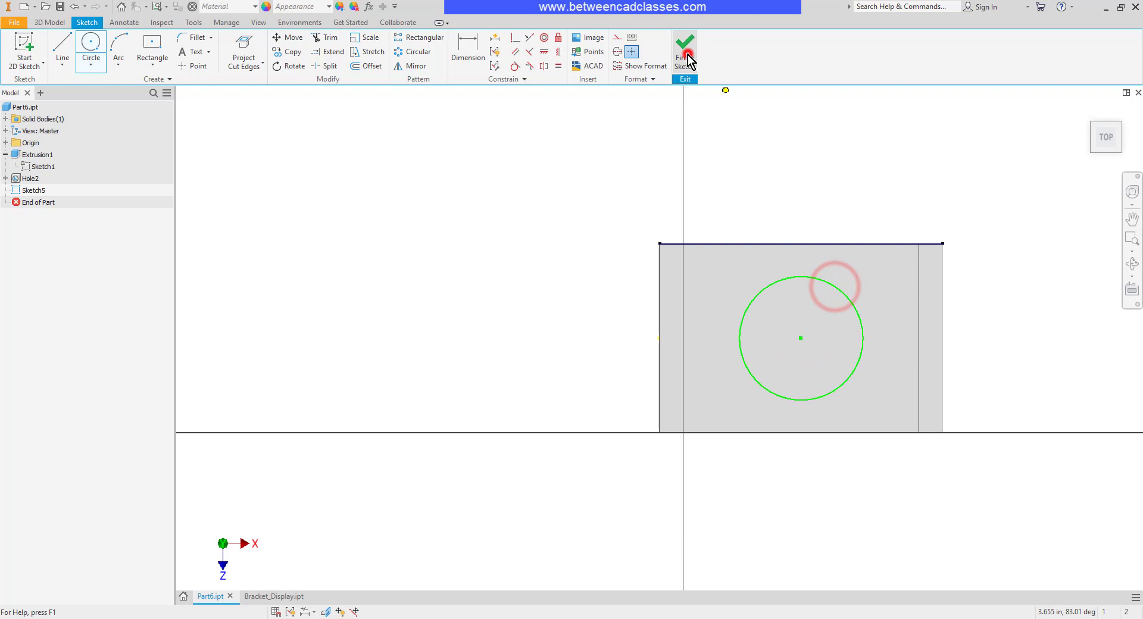
pyautogui.click(685, 47)
# Step: Extrude the circle 1 in into a cylinder
pyautogui.press('e')
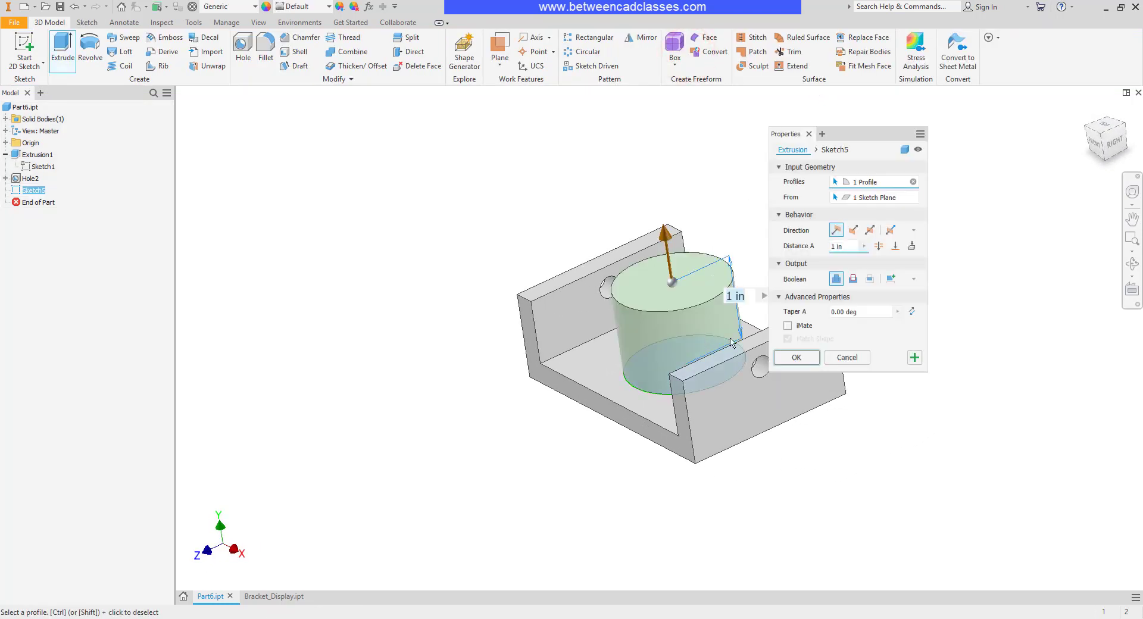
pyautogui.click(797, 357)
pyautogui.keyDown('shift'); pyautogui.moveTo(929, 348); pyautogui.dragTo(903, 320, button='middle'); pyautogui.keyUp('shift')
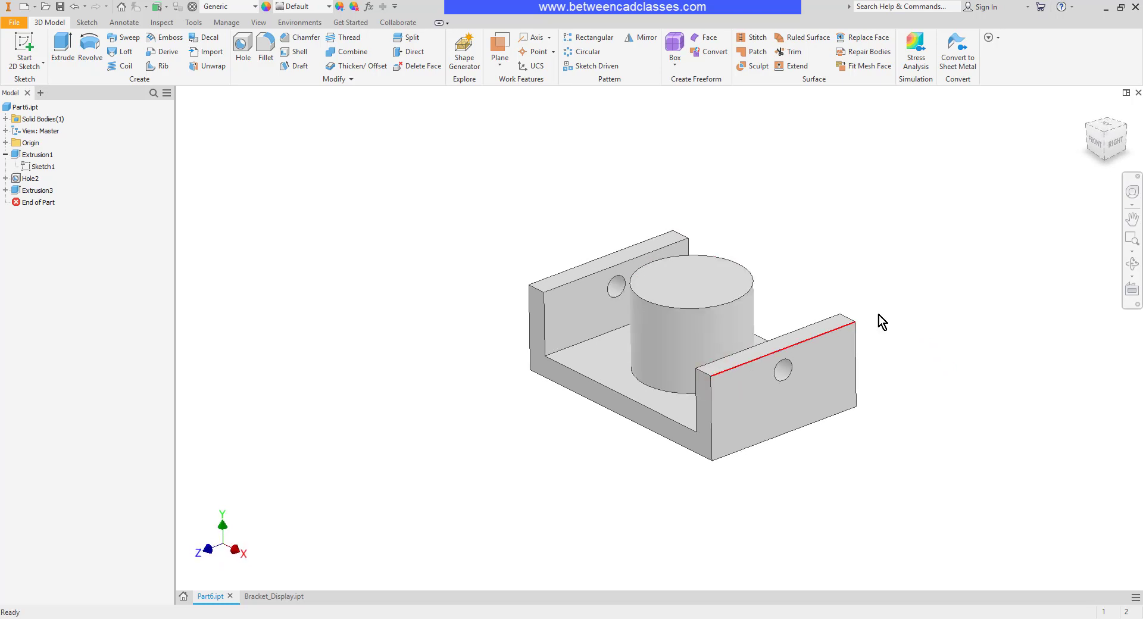
# Step: Move Extrusion3 above Hole2 in the browser so the 0.25 hole pierces the cylinder
pyautogui.moveTo(895, 267); pyautogui.dragTo(901, 309, button='middle')
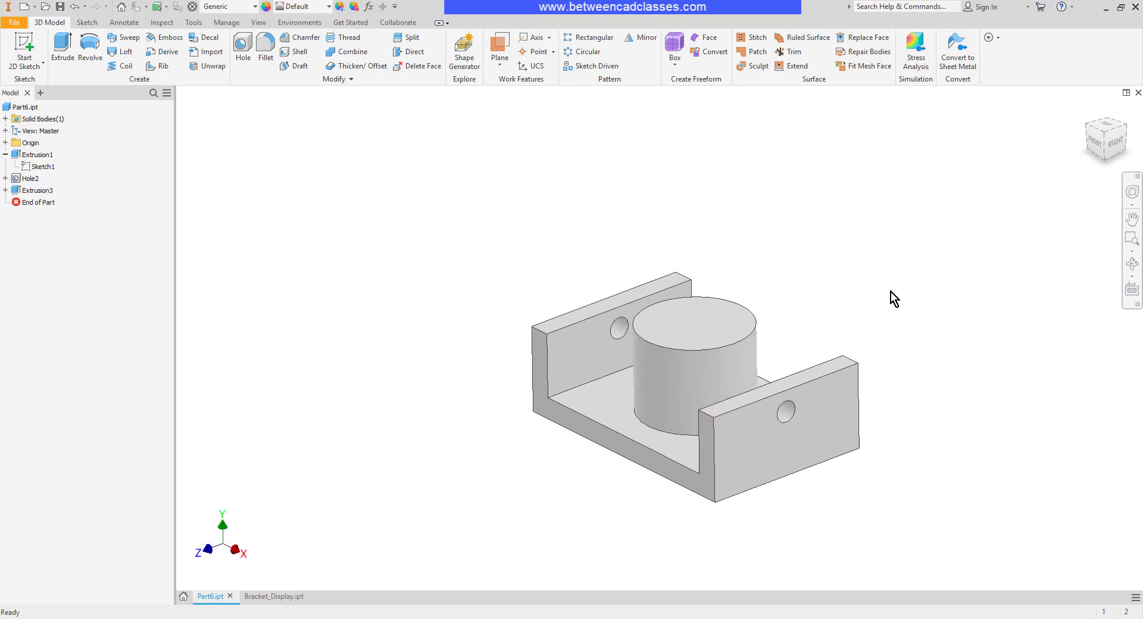
pyautogui.click(5, 155)
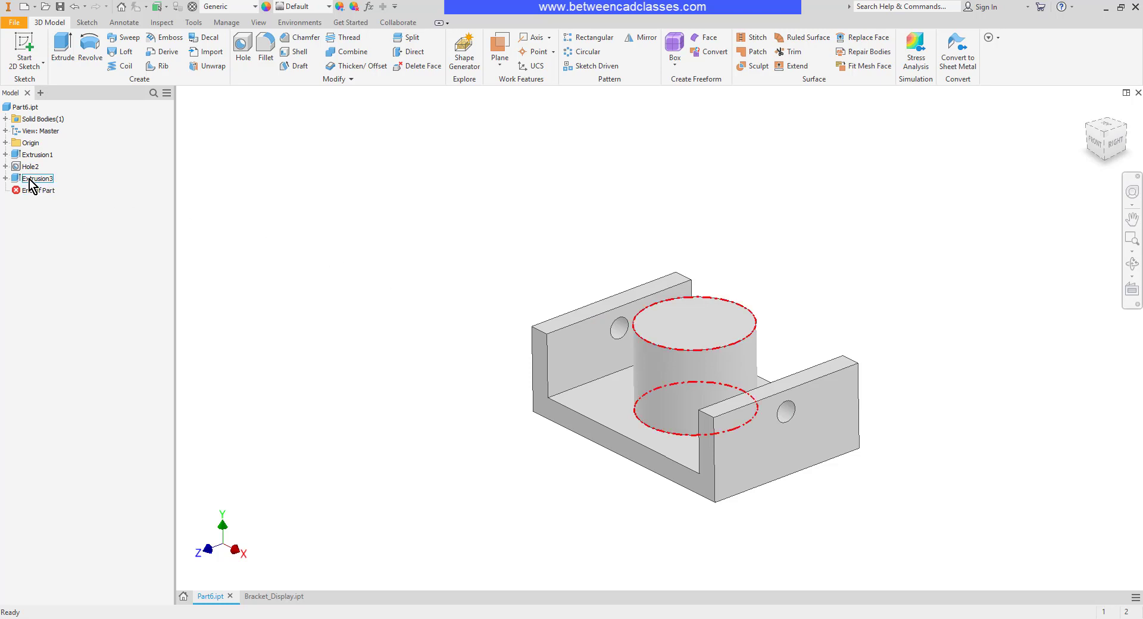
pyautogui.moveTo(36, 180); pyautogui.dragTo(31, 169)
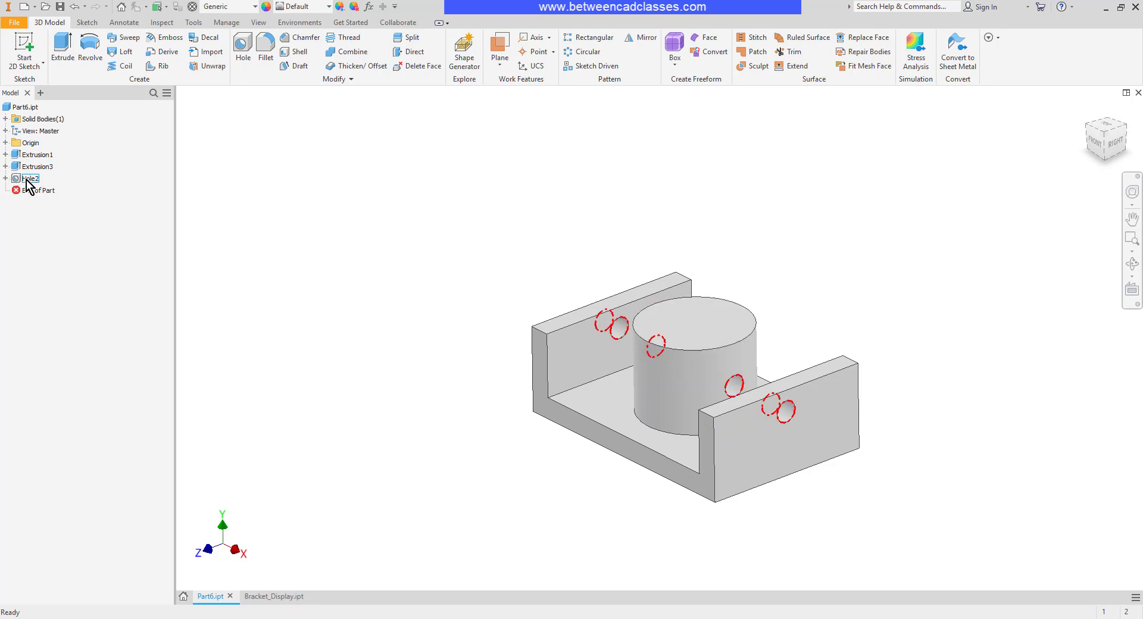
pyautogui.click(306, 263)
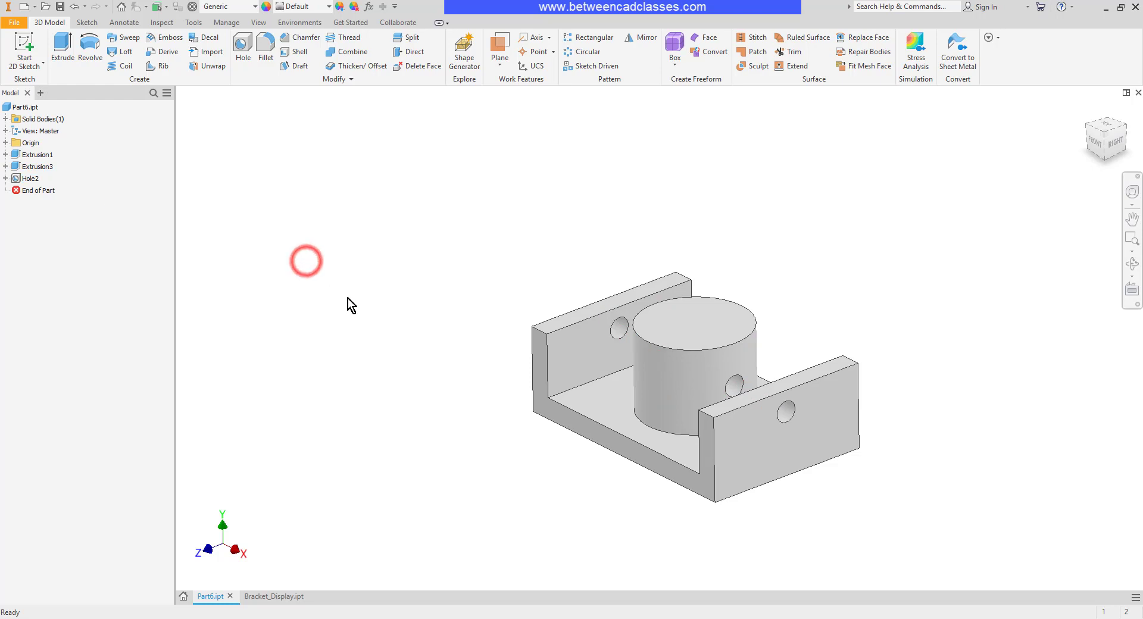
pyautogui.moveTo(491, 353)
pyautogui.keyDown('shift'); pyautogui.mouseDown(button='middle')
pyautogui.moveTo(456, 353)
pyautogui.moveTo(484, 361)
pyautogui.mouseUp(button='middle'); pyautogui.keyUp('shift')
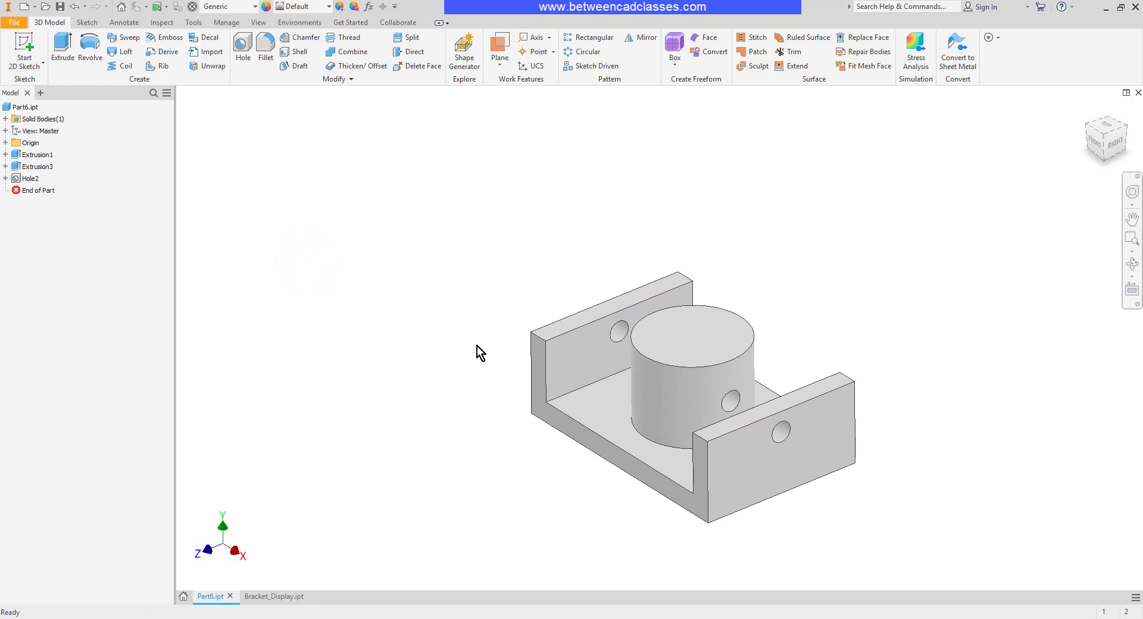
# Step: Delete the Extrusion3 cylinder
pyautogui.rightClick(34, 166)
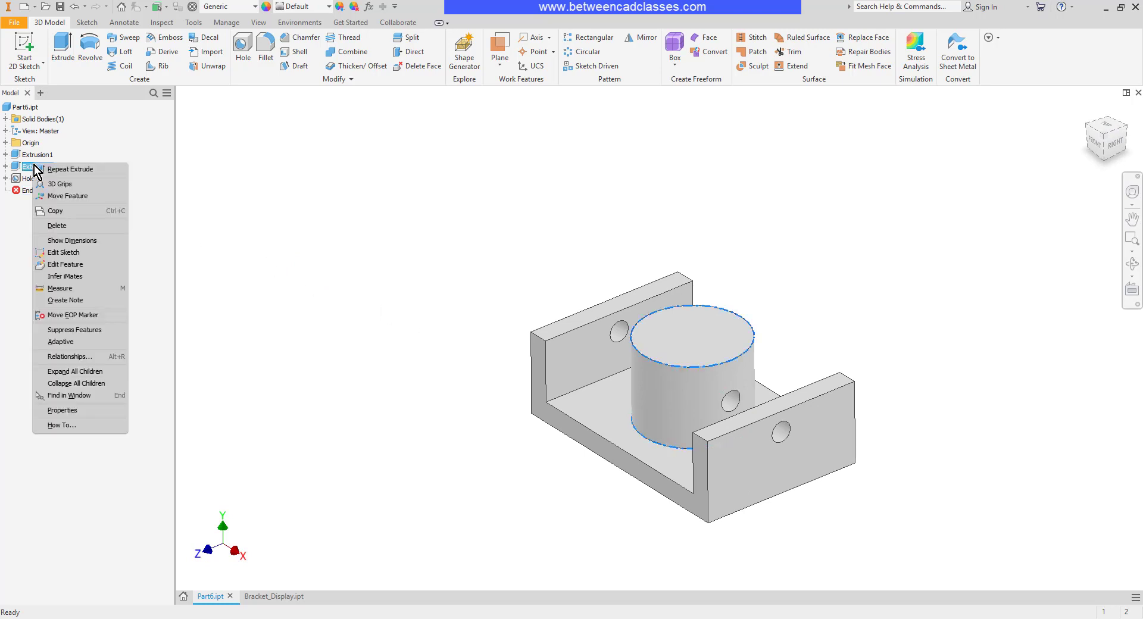
pyautogui.click(69, 226)
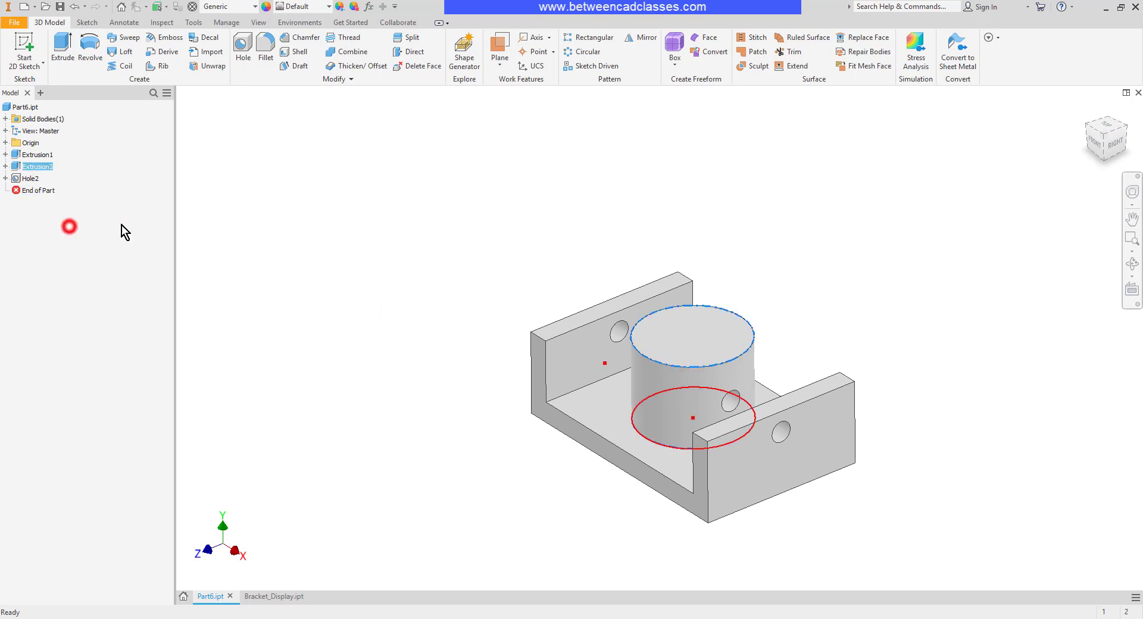
pyautogui.click(138, 152)
pyautogui.click(460, 203)
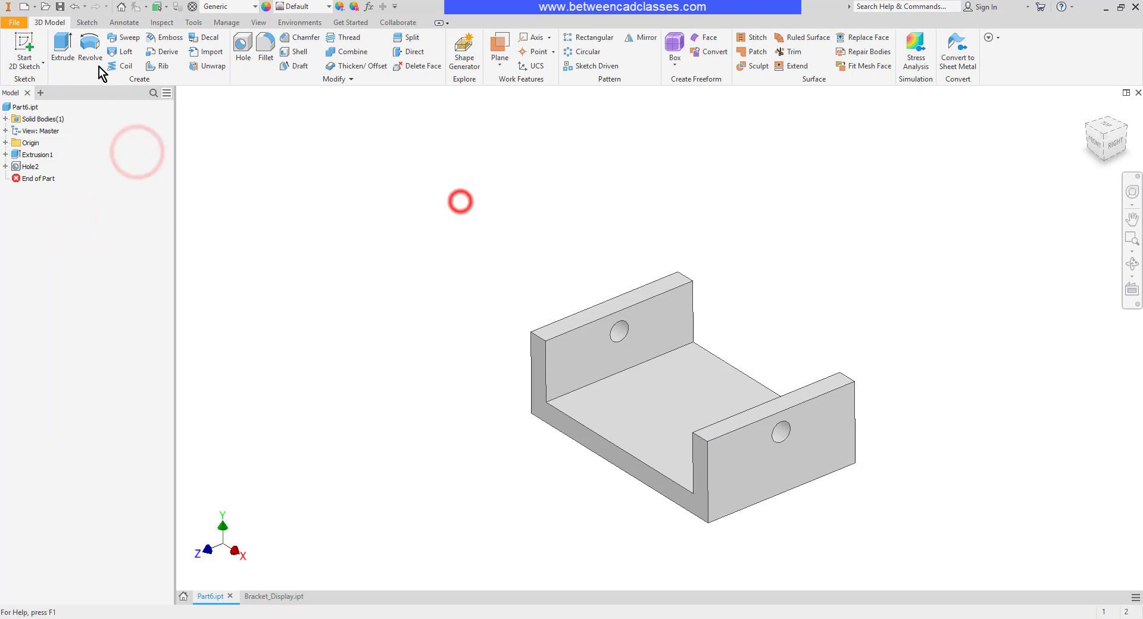
# Step: Sketch on the channel floor, project the floor and hole edges, and draw a circle
pyautogui.click(25, 45)
pyautogui.click(685, 399)
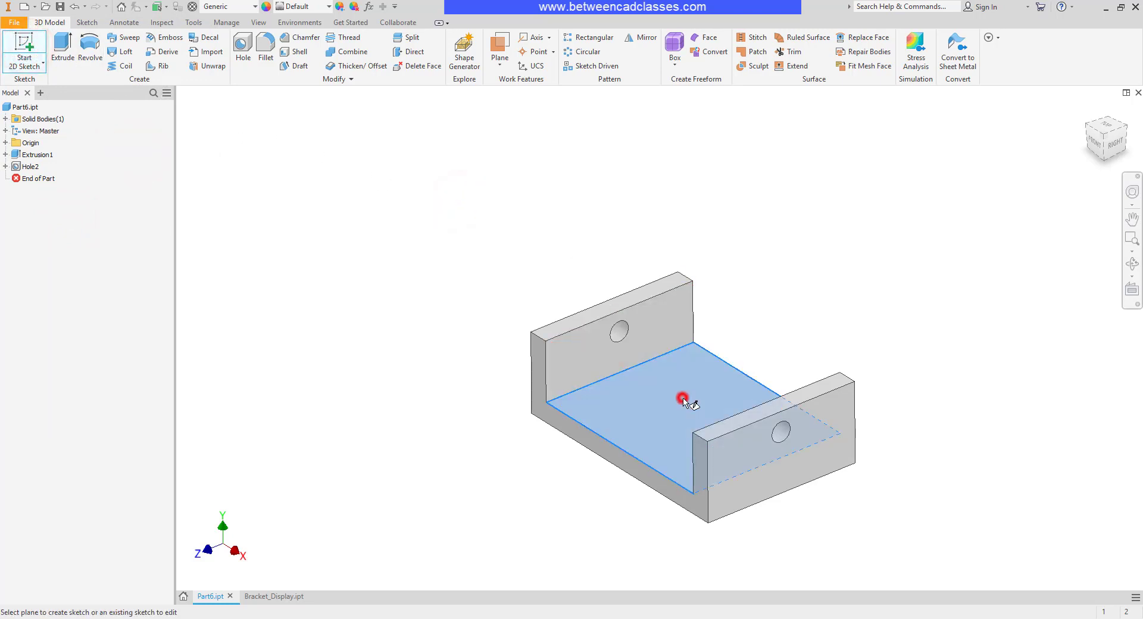
pyautogui.moveTo(825, 406)
pyautogui.keyDown('shift'); pyautogui.mouseDown(button='middle')
pyautogui.moveTo(898, 388)
pyautogui.moveTo(864, 390)
pyautogui.moveTo(867, 378)
pyautogui.mouseUp(button='middle'); pyautogui.keyUp('shift')
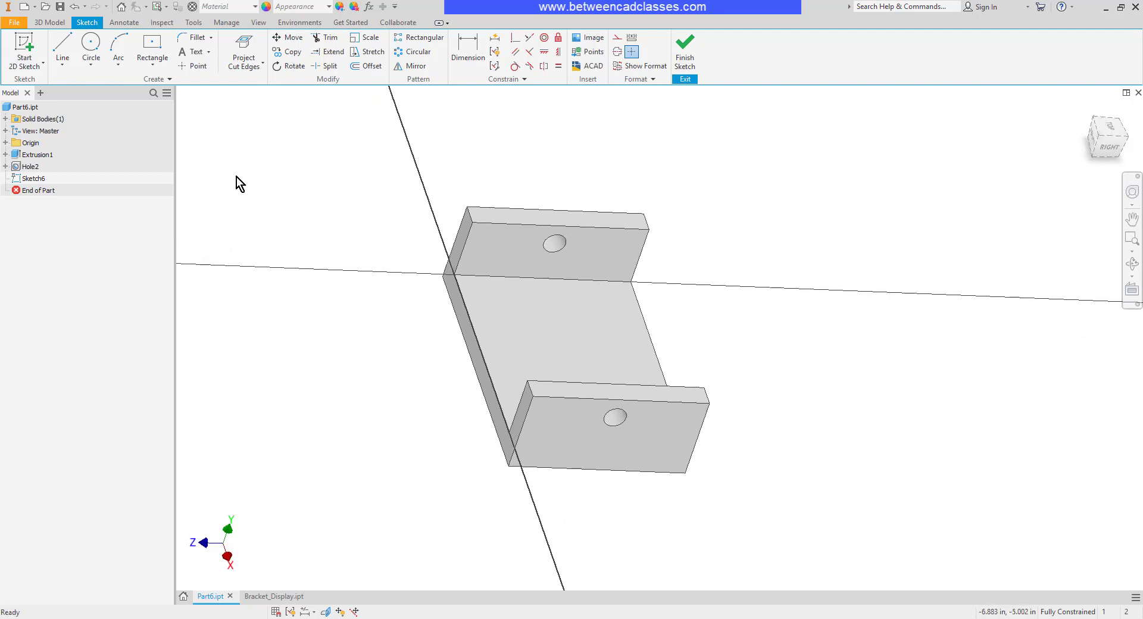
pyautogui.click(238, 73)
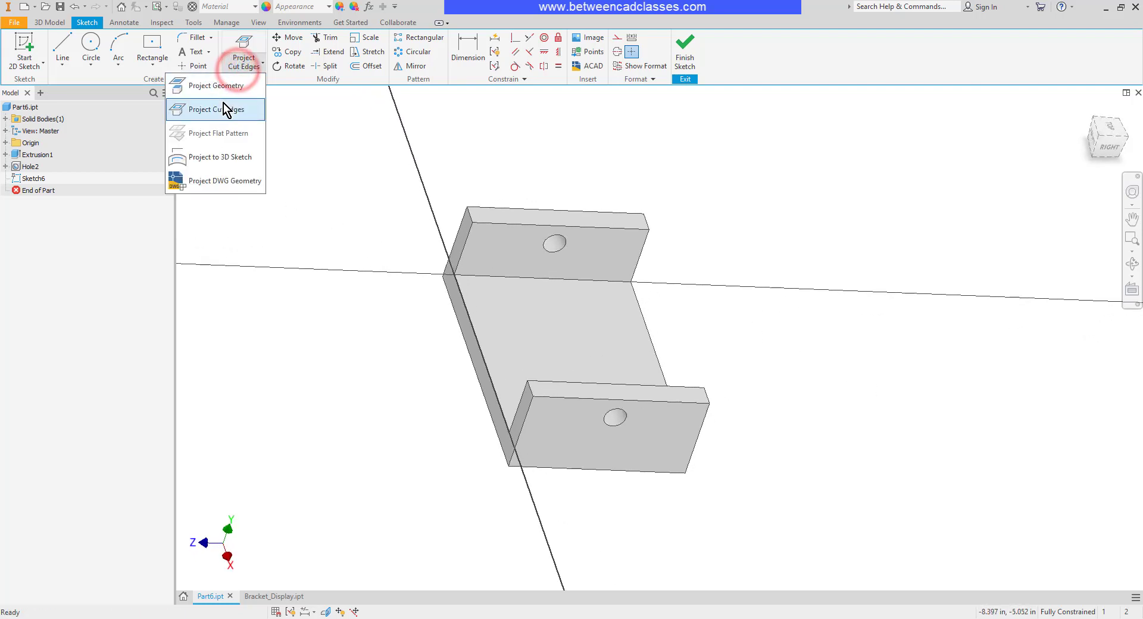
pyautogui.click(226, 89)
pyautogui.click(574, 322)
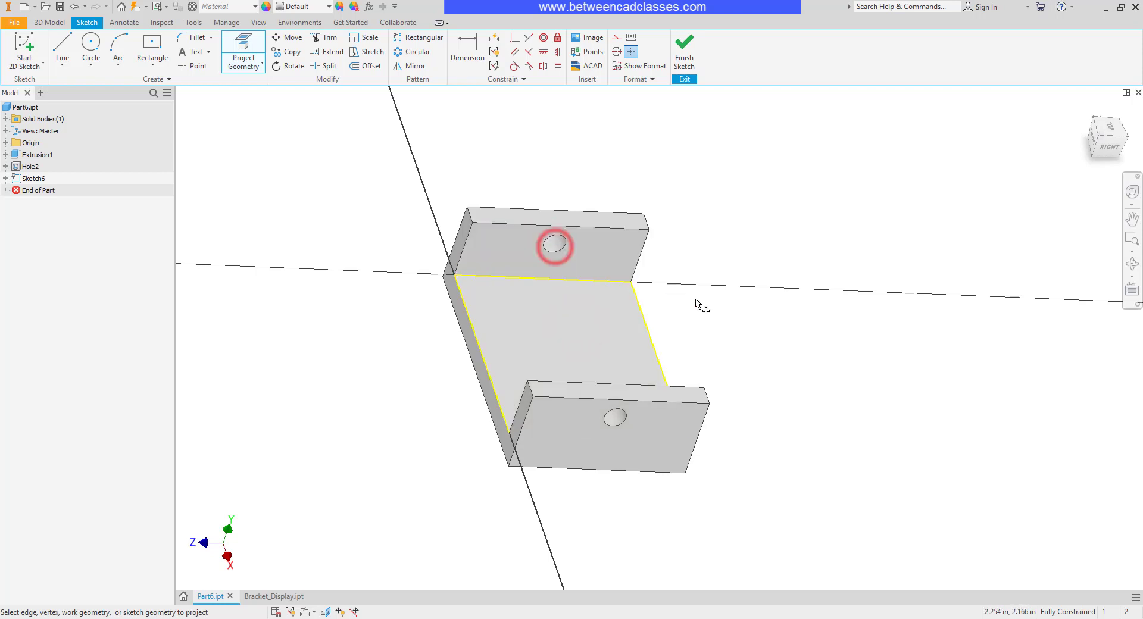
pyautogui.click(615, 428)
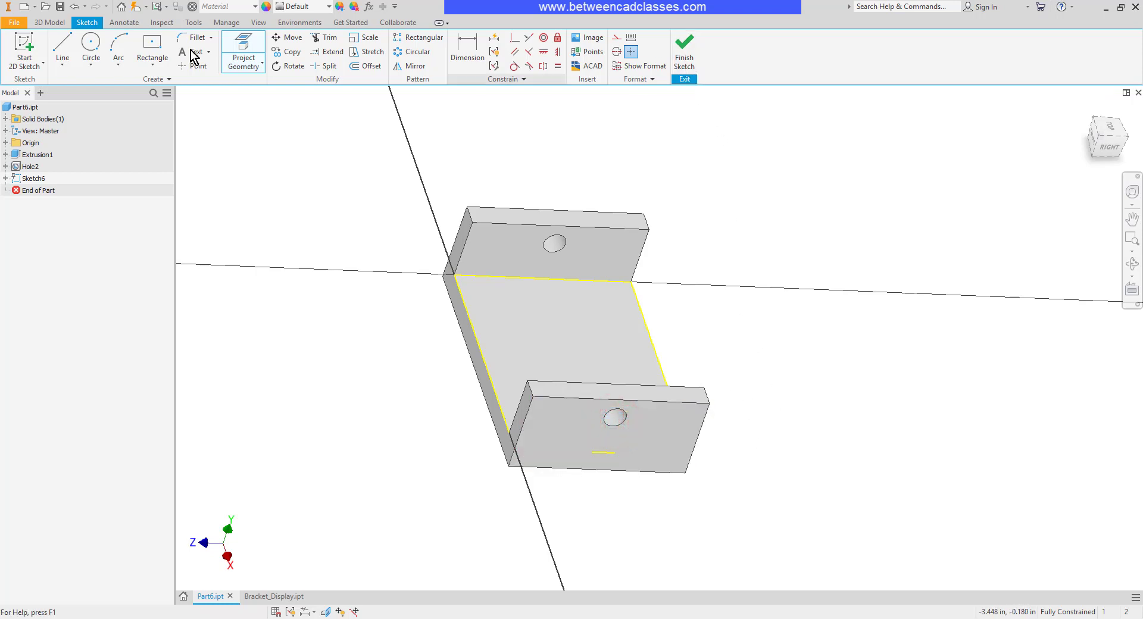
pyautogui.click(91, 43)
pyautogui.click(578, 349)
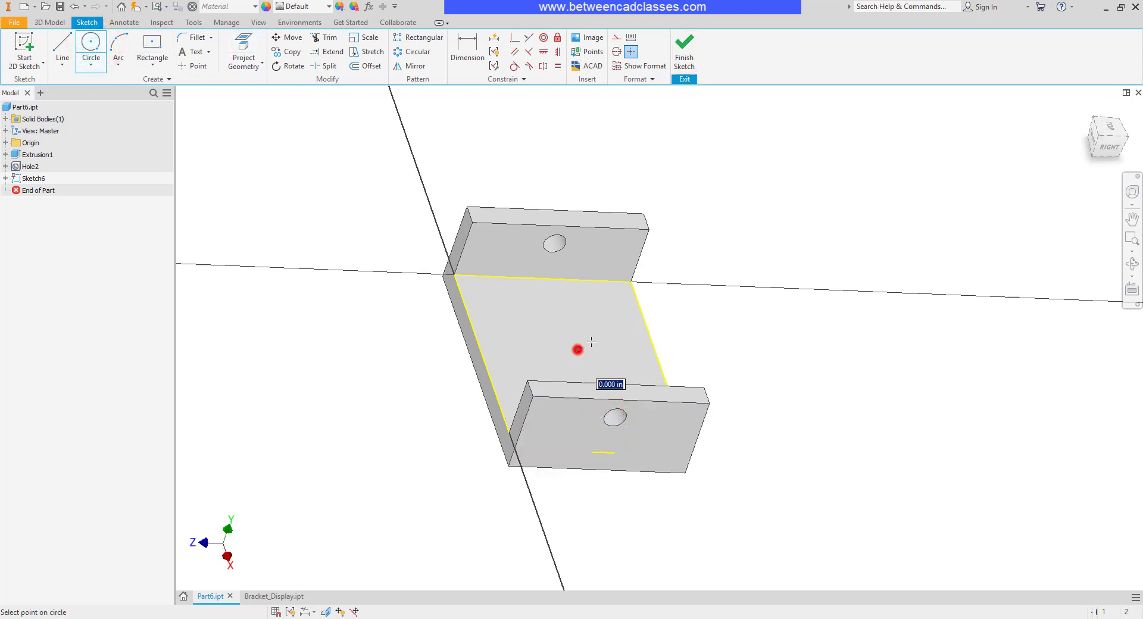
pyautogui.click(605, 330)
# Step: Extrude the circle 1 in as Extrusion4, then move End of Part above it
pyautogui.click(684, 48)
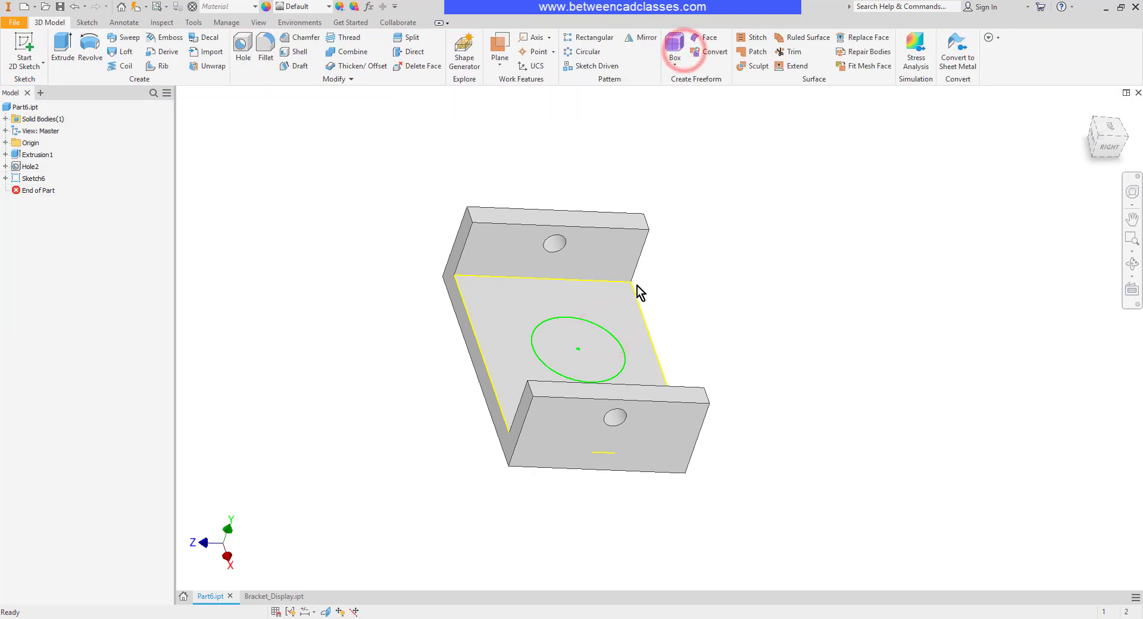
pyautogui.press('e')
pyautogui.click(572, 341)
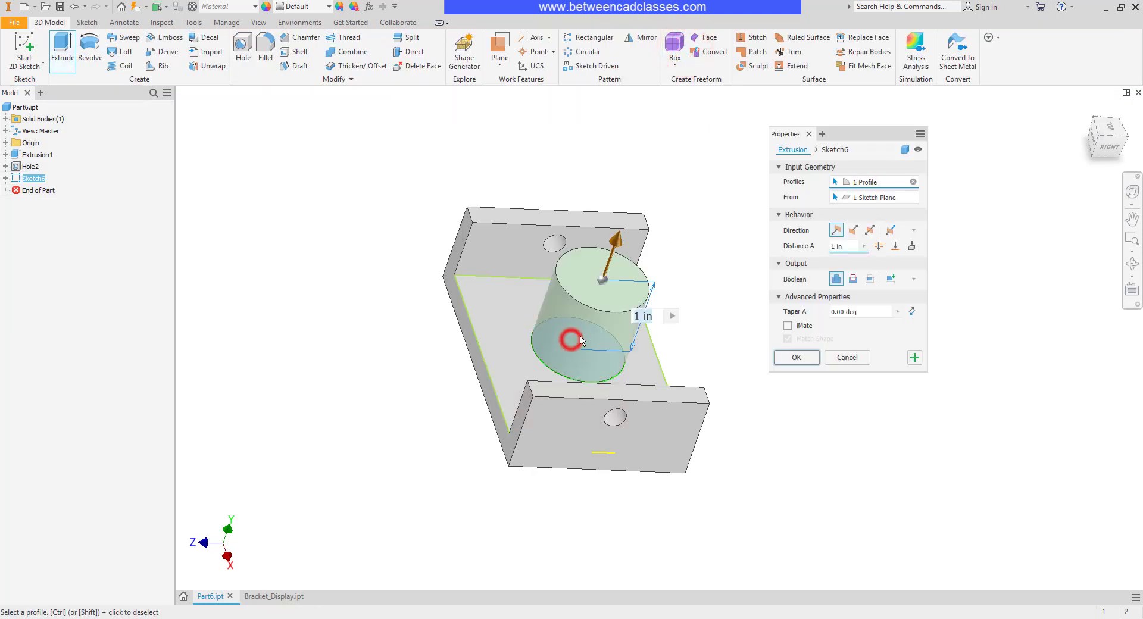
pyautogui.click(795, 358)
pyautogui.moveTo(32, 190)
pyautogui.mouseDown()
pyautogui.moveTo(34, 156)
pyautogui.moveTo(44, 179)
pyautogui.mouseUp()
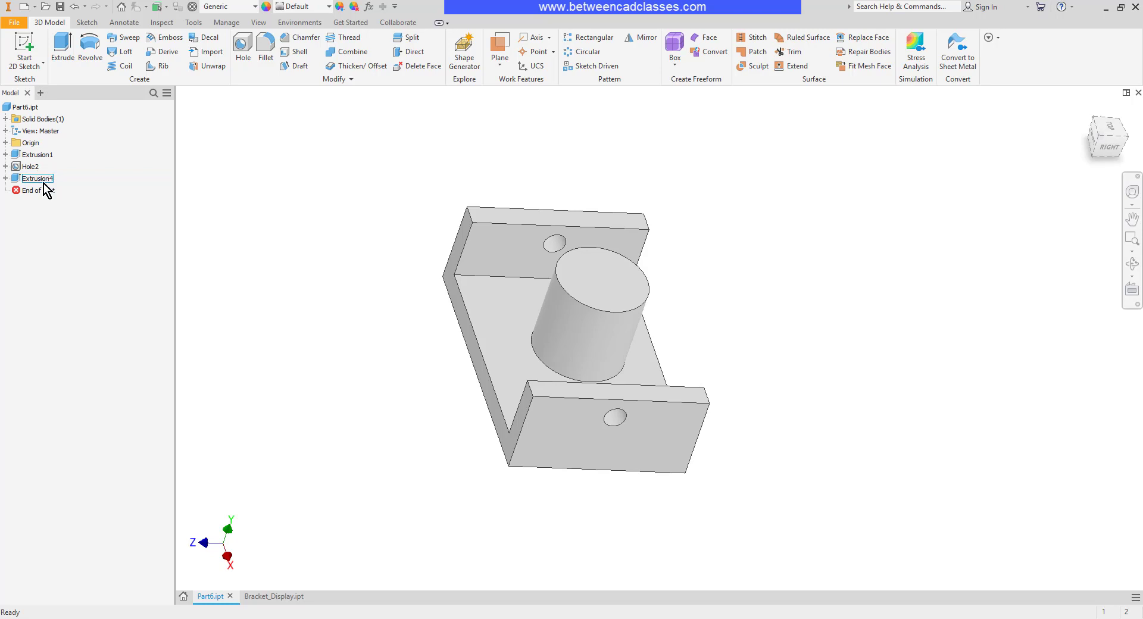
# Step: Expand Extrusion4 in the model browser to reveal Sketch6
pyautogui.click(5, 178)
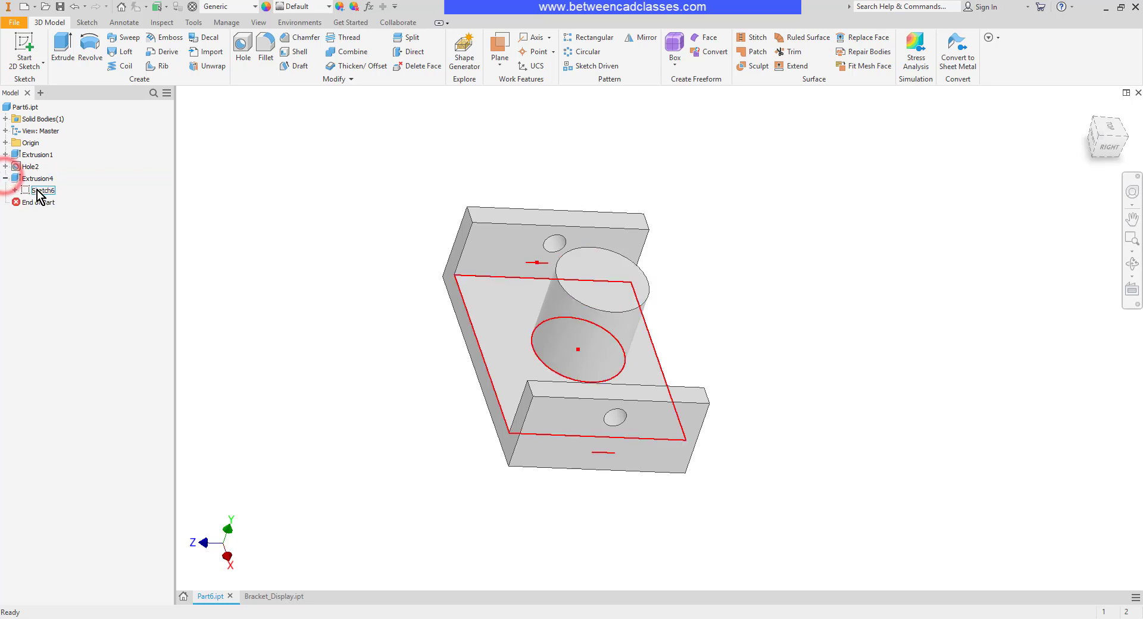